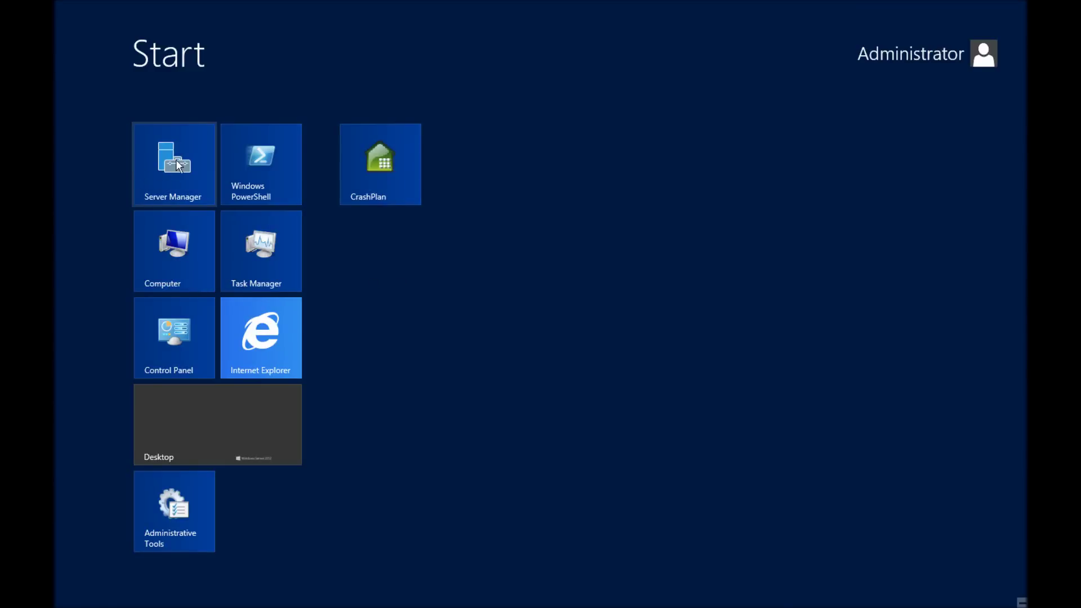
Open Server Manager and show the Local Server page
click(178, 164)
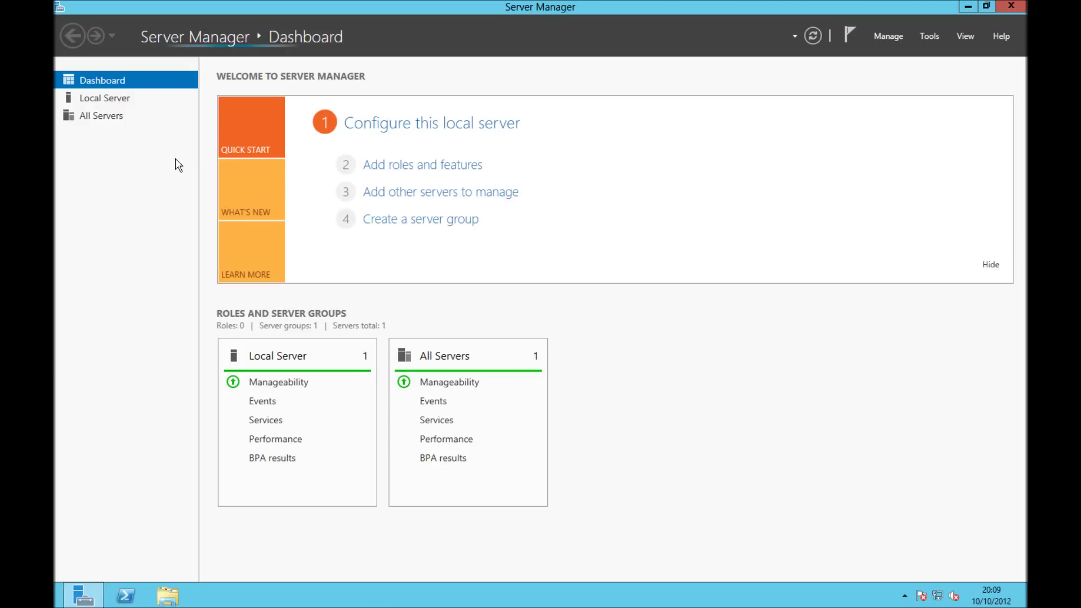
click(120, 102)
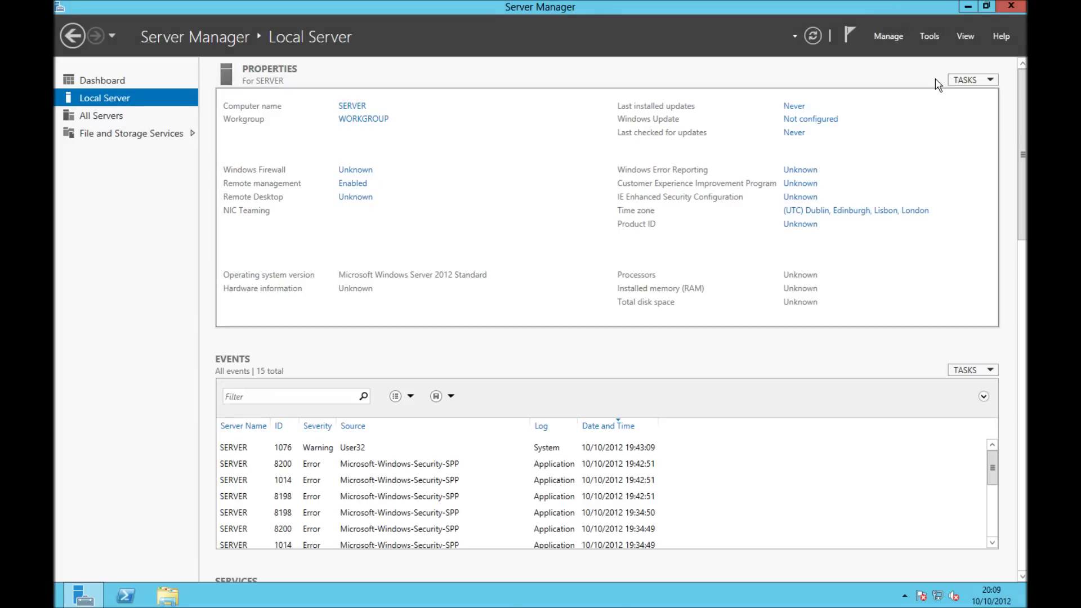
Start Add Roles and Features with a role-based installation targeting SERVER
click(903, 39)
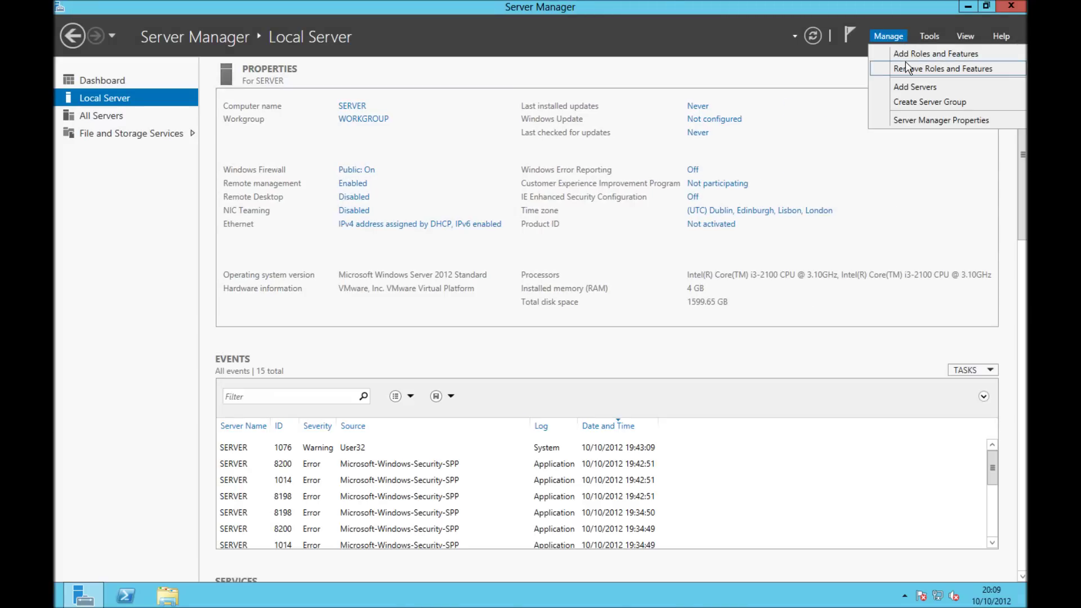
click(906, 56)
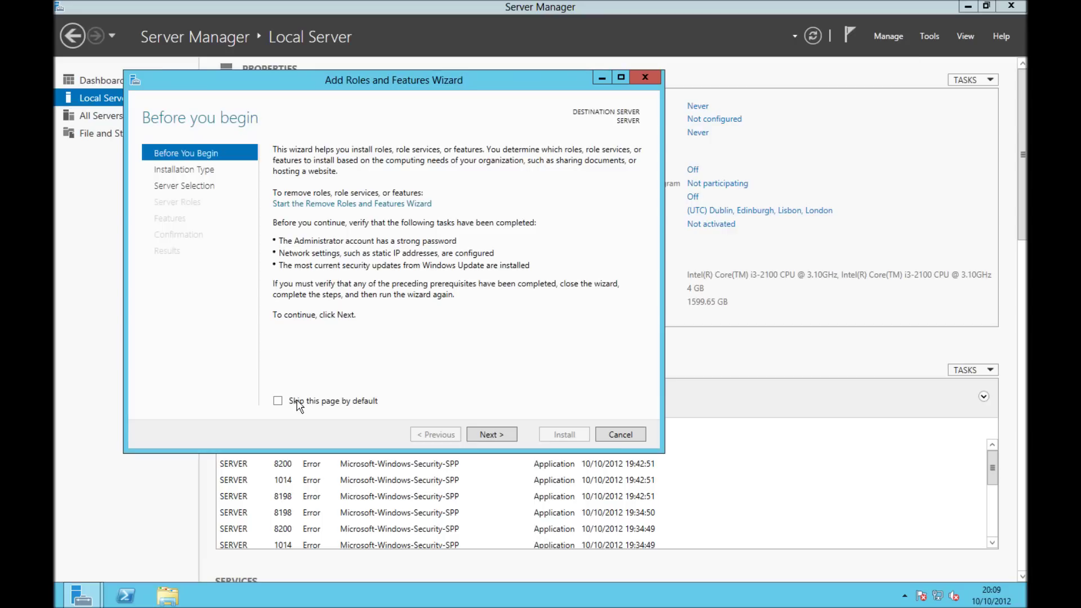
click(298, 402)
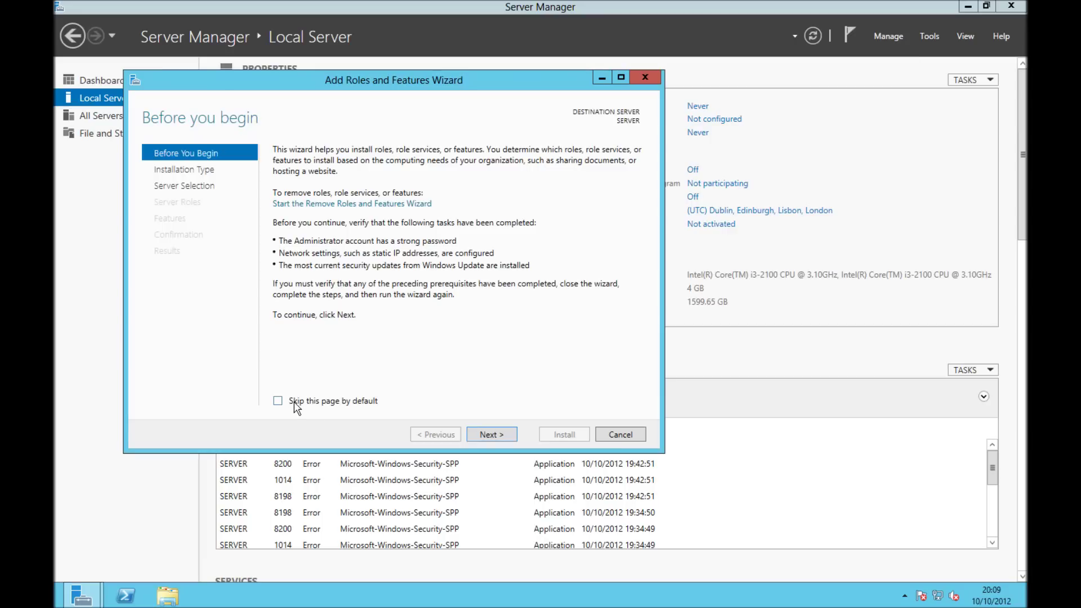
click(472, 439)
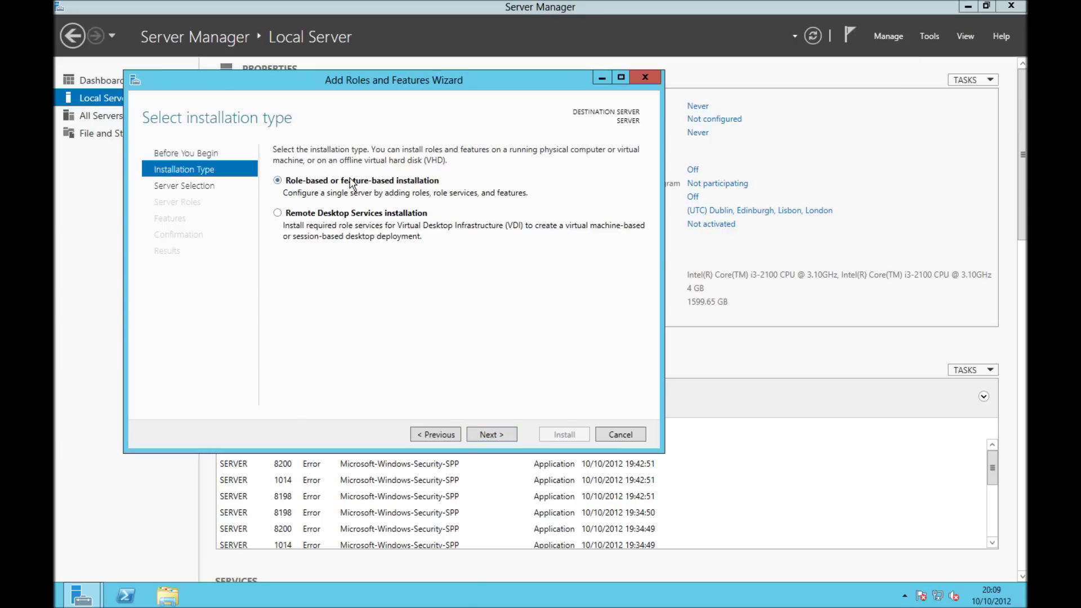
click(491, 436)
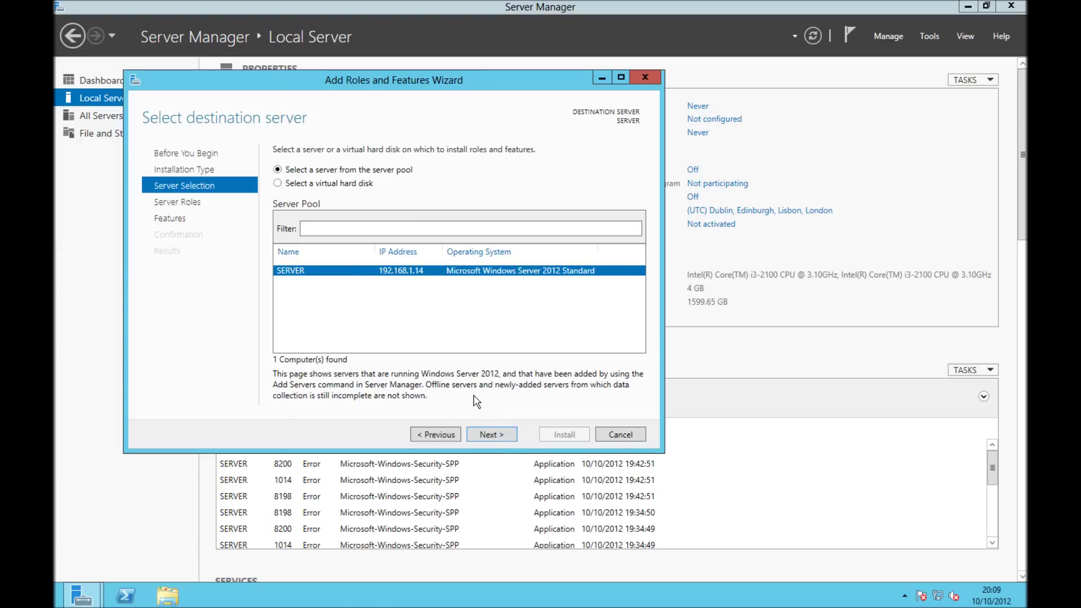
click(489, 434)
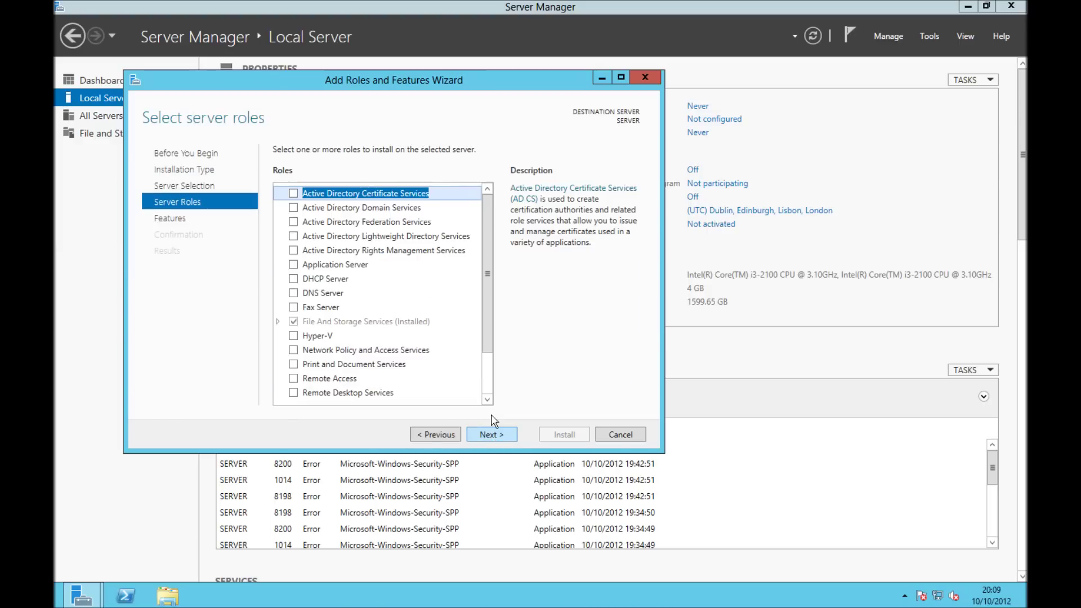
Install Active Directory Domain Services with its management tools, allowing automatic restart
click(392, 209)
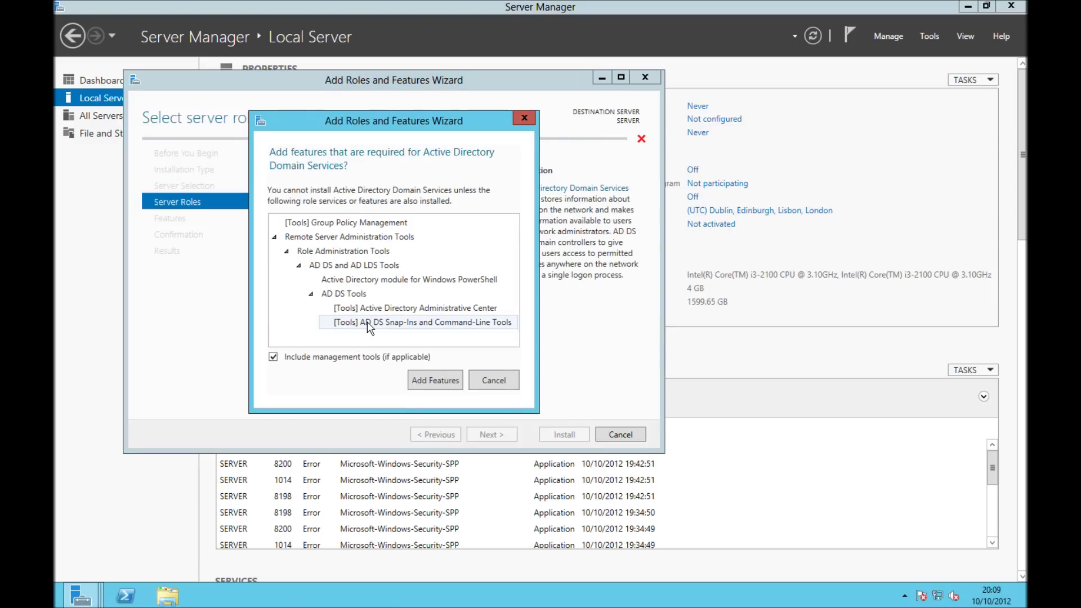
click(435, 380)
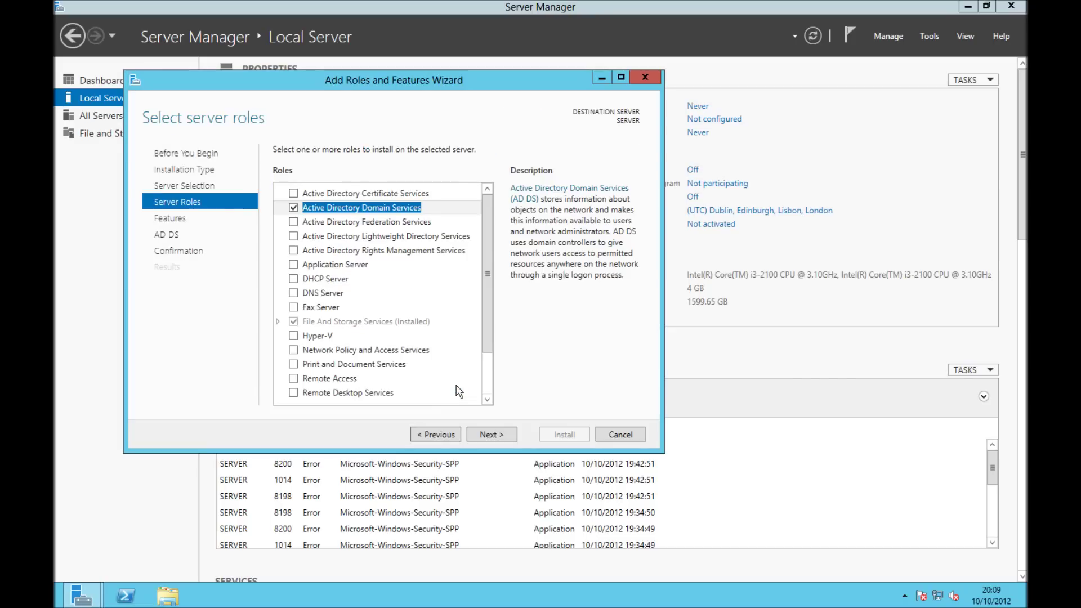
click(484, 437)
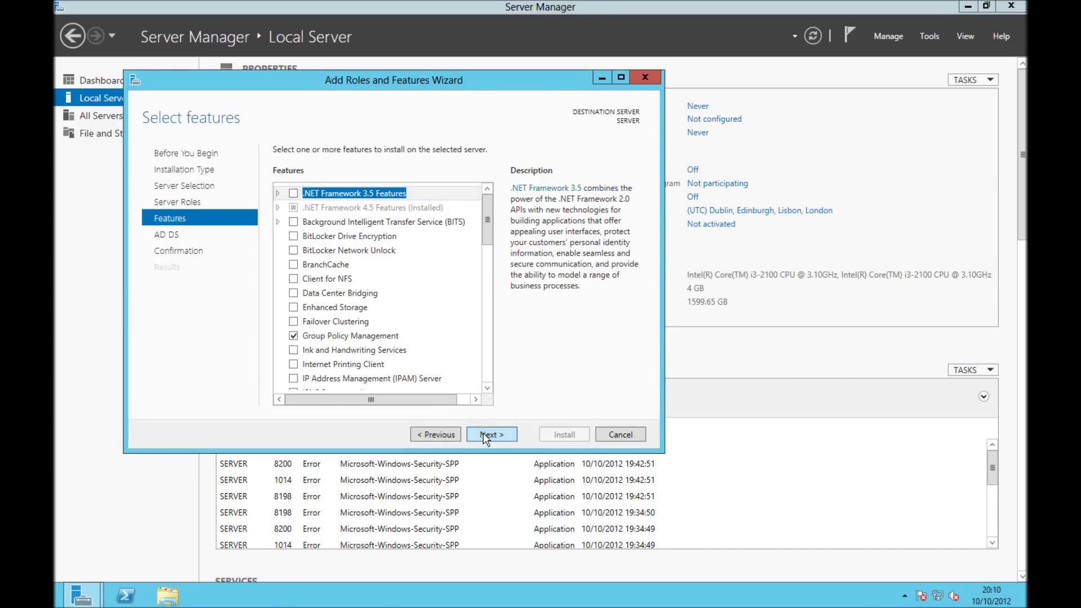
click(483, 433)
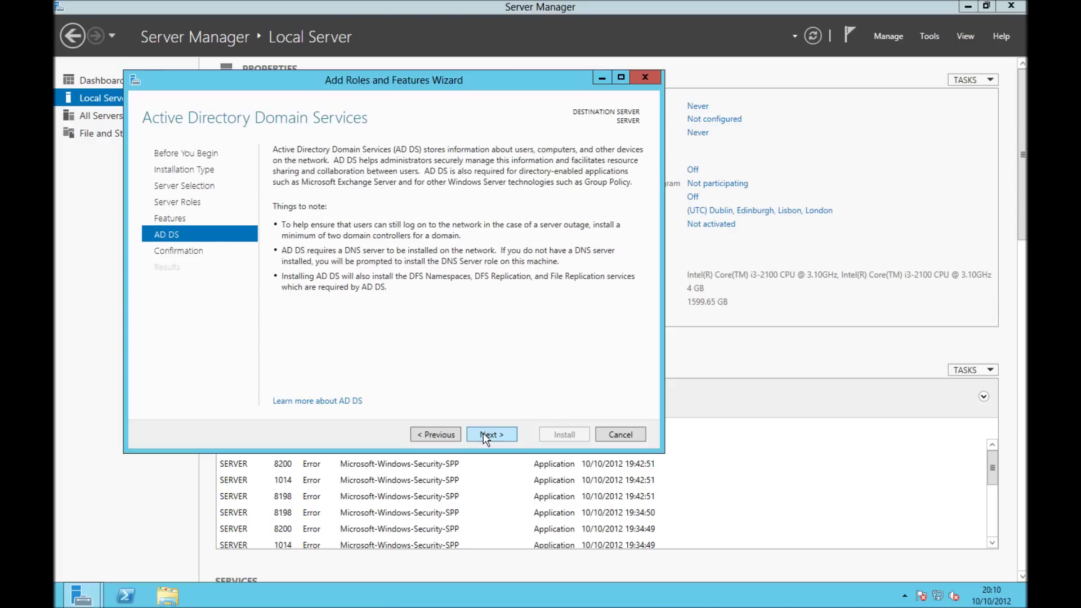
click(483, 433)
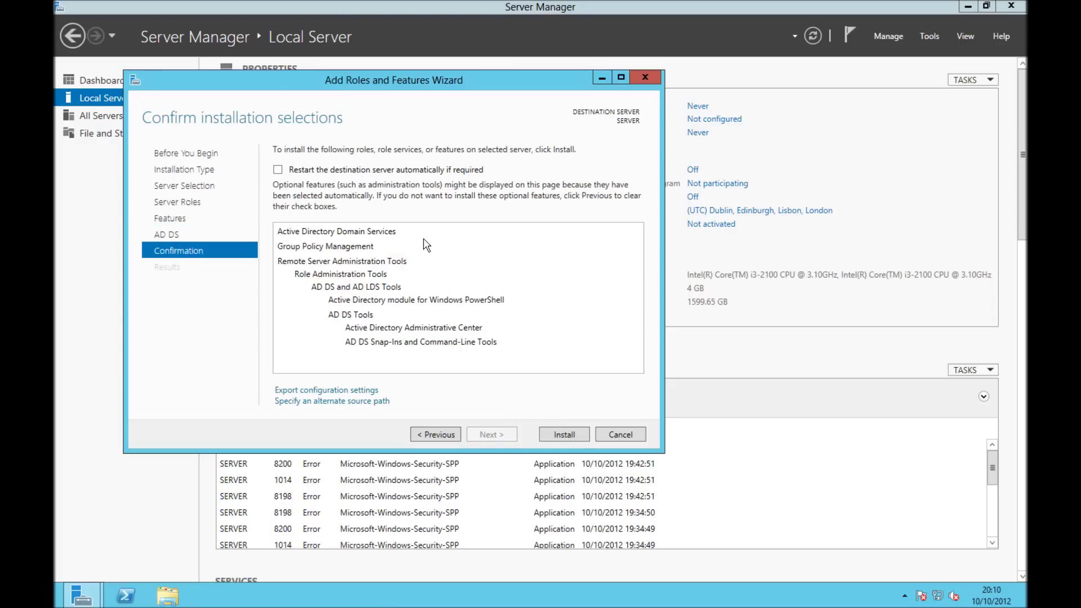
click(393, 169)
click(592, 343)
click(554, 432)
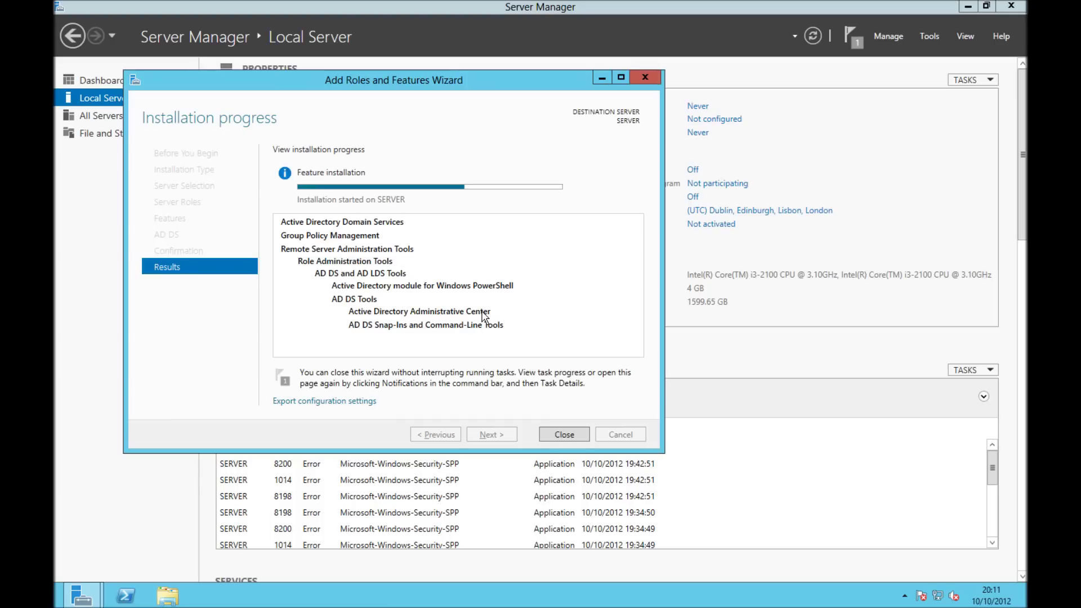
click(564, 434)
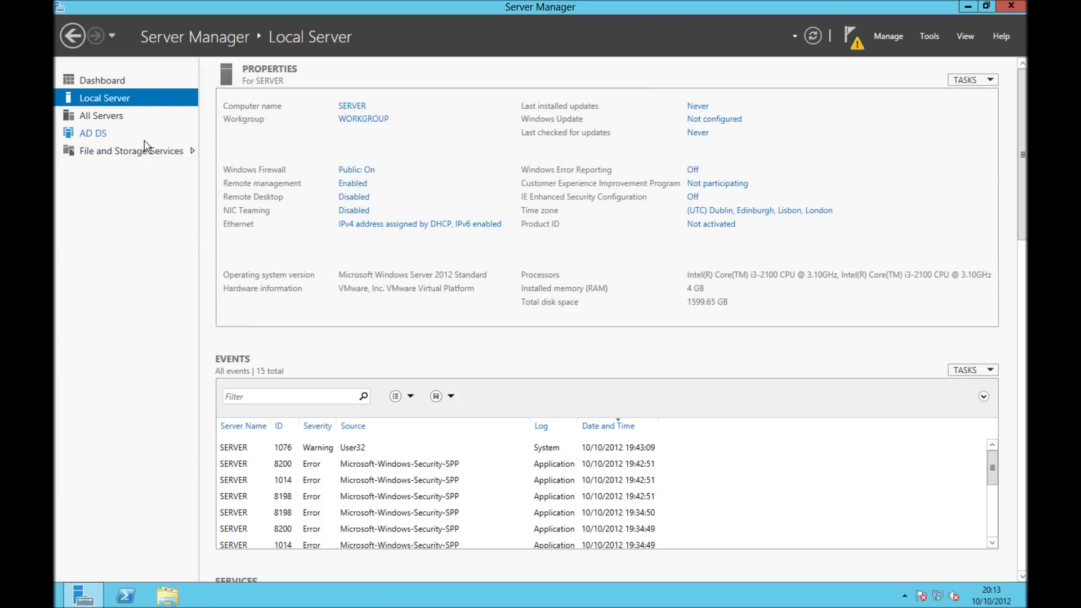
Begin domain controller promotion as a new forest with root domain Horner.local
click(858, 49)
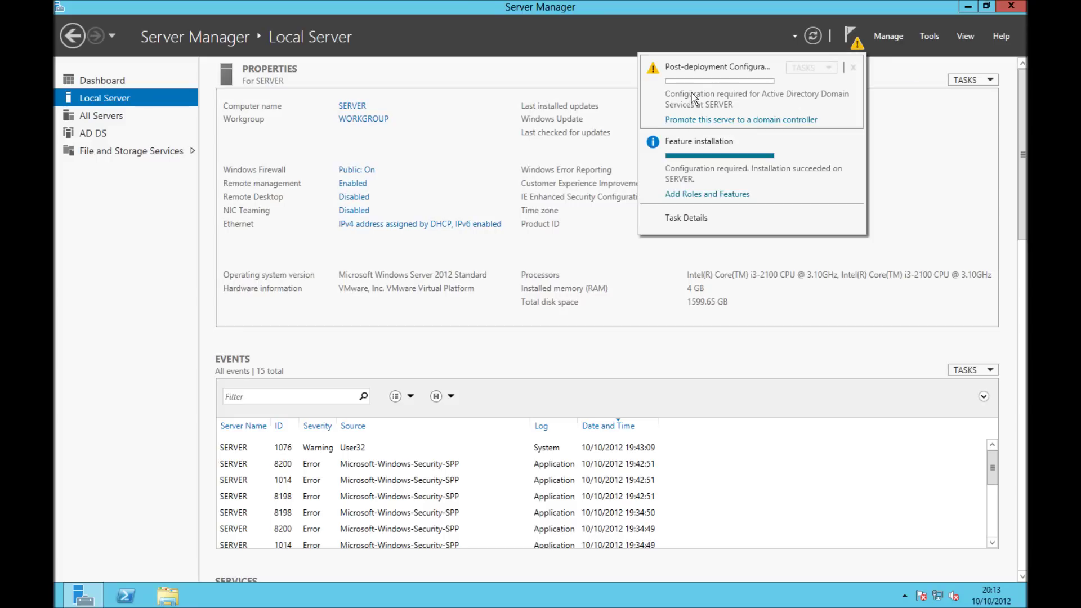
click(749, 120)
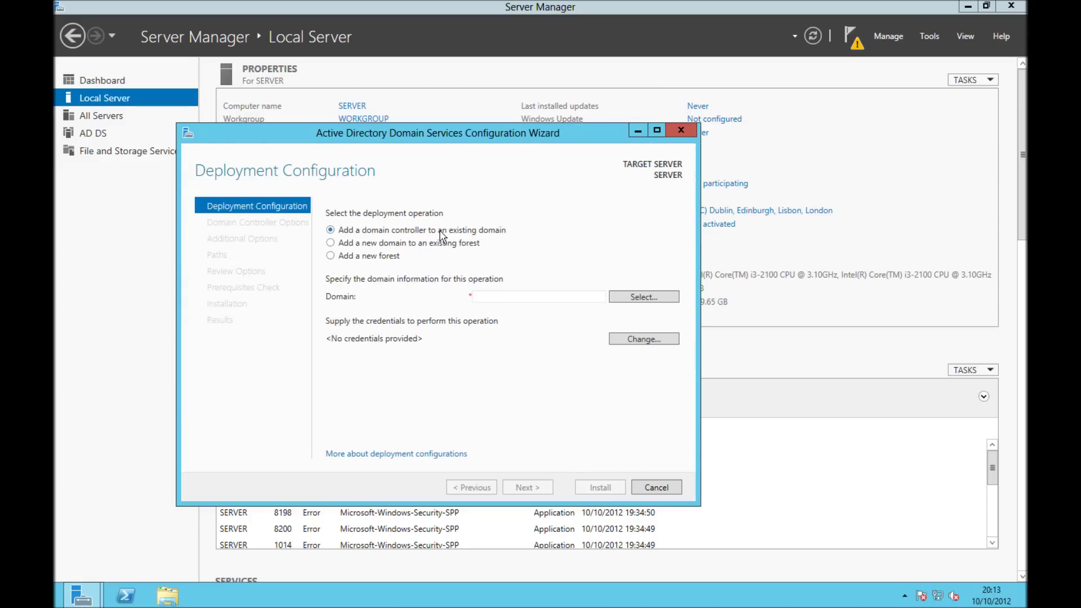
click(392, 260)
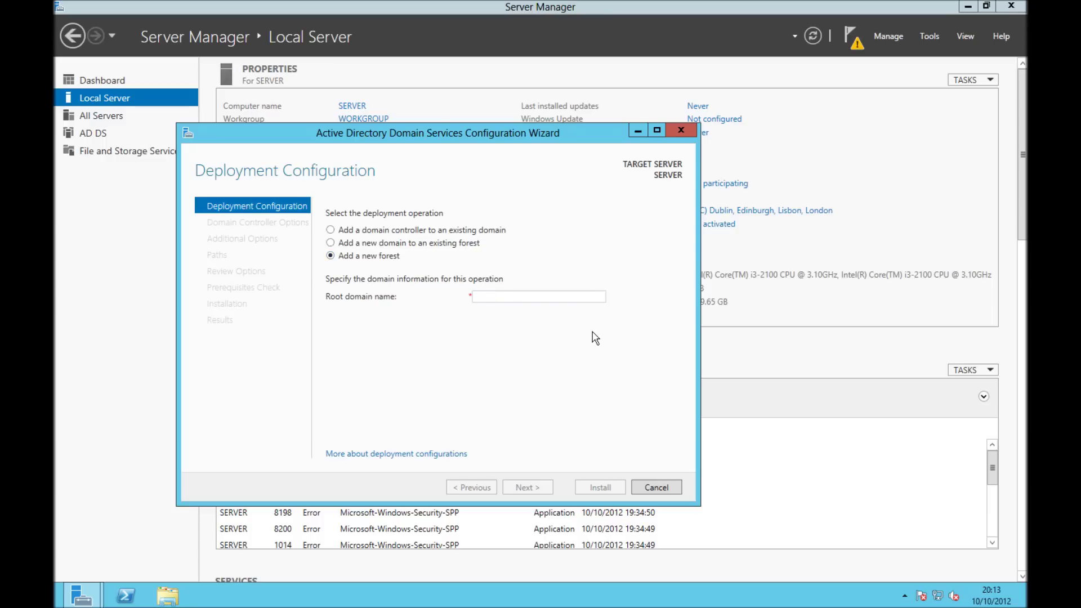
text(Horner.local)
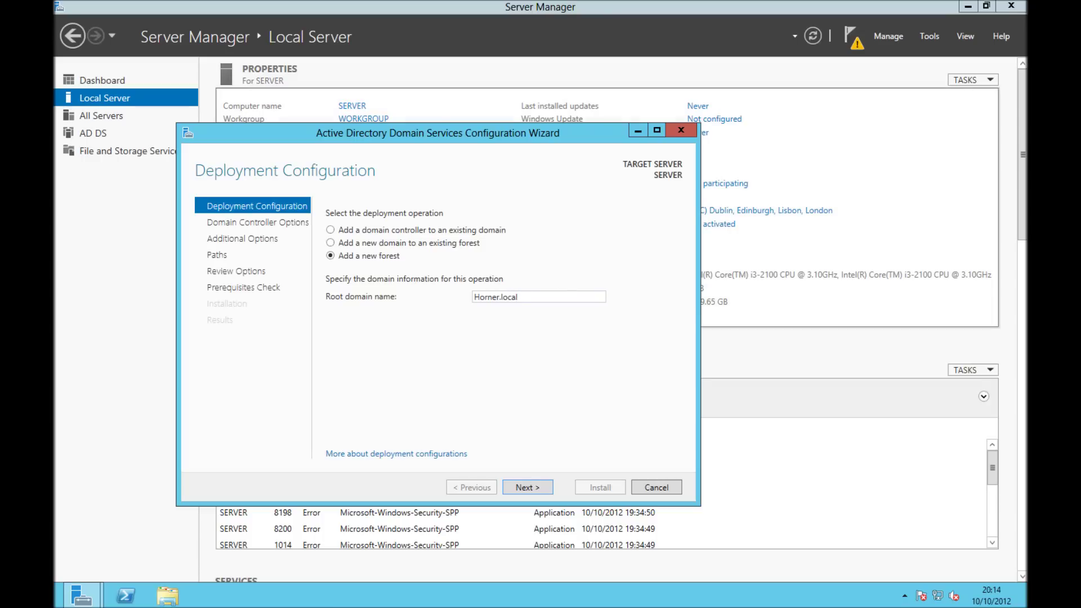
click(518, 483)
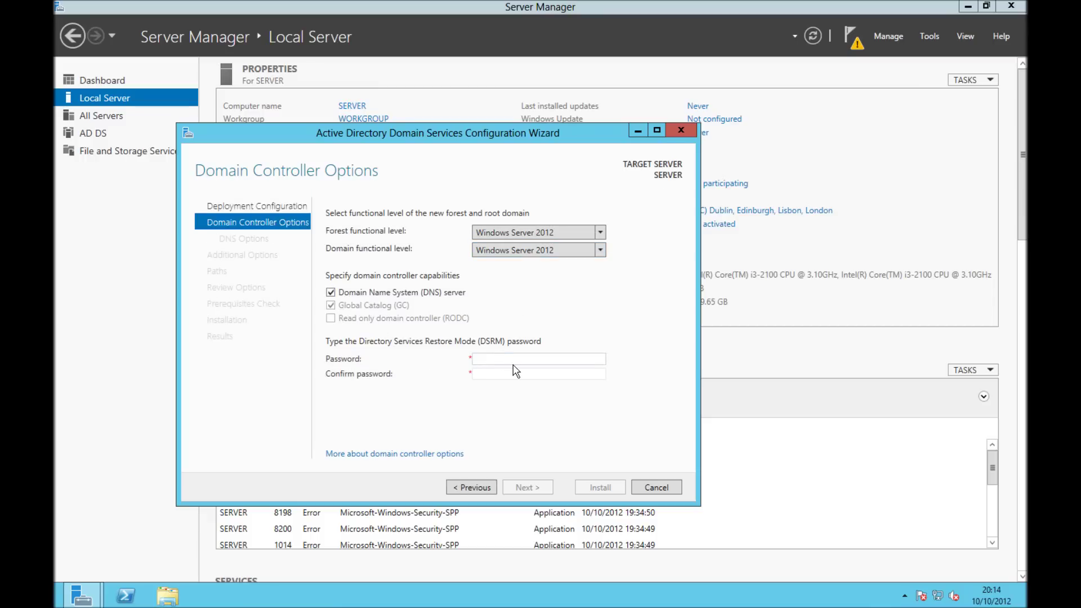
Enter and confirm the DSRM password, keep DNS options and NetBIOS name HORNER
text(P@ssw0rd12)
key(Tab)
text(P@ssw0rd12)
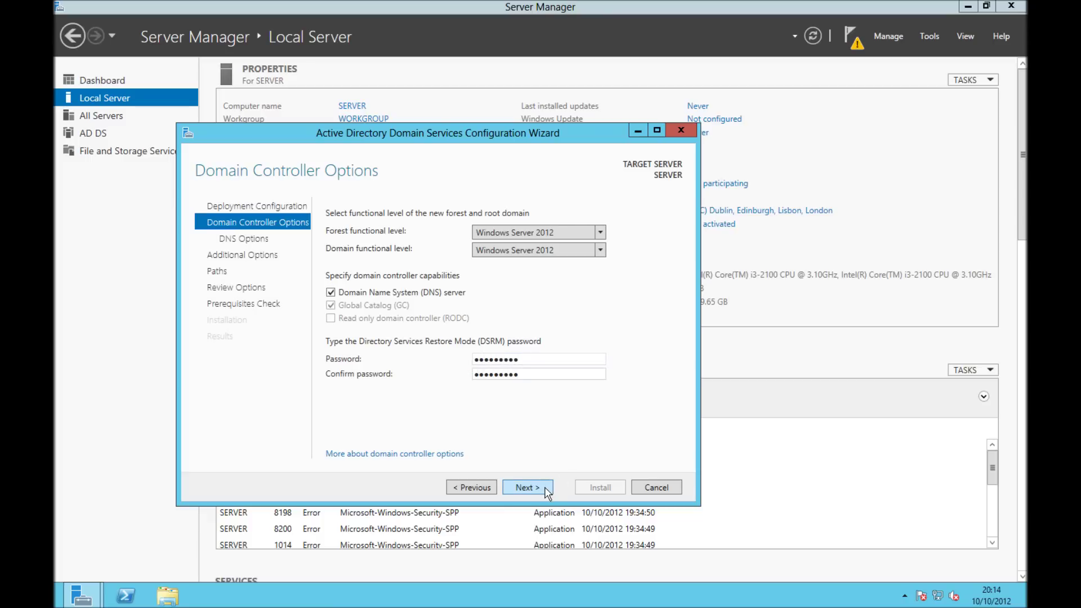
click(545, 490)
click(530, 489)
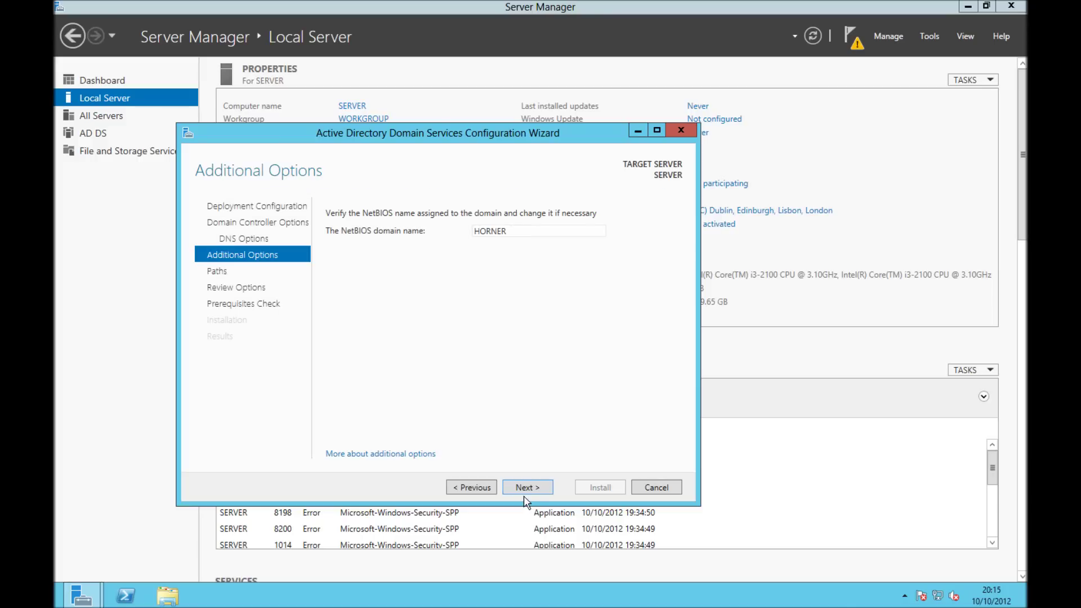
click(523, 487)
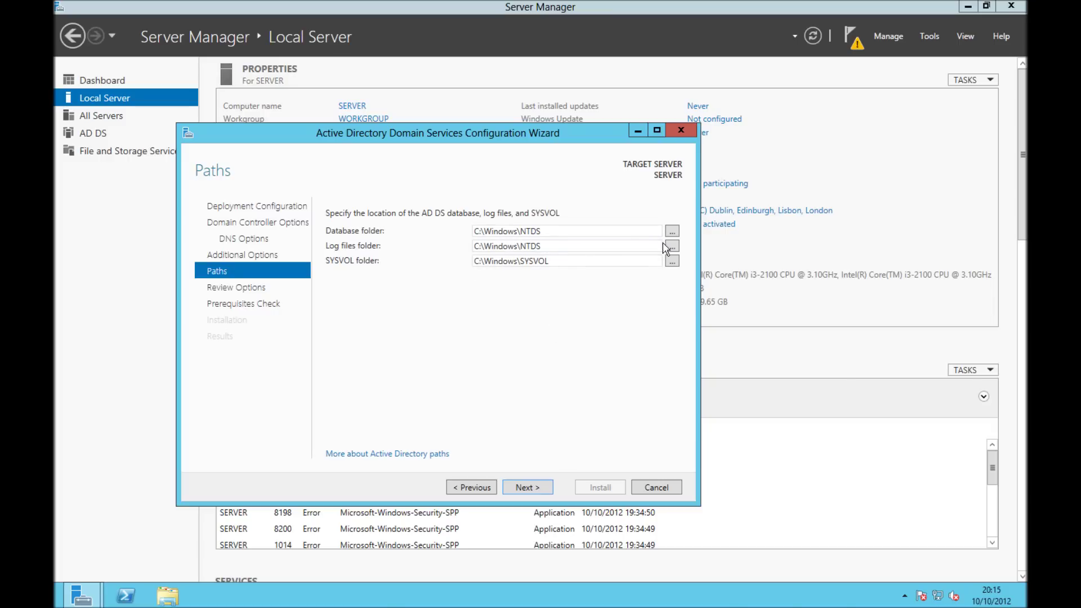
Keep the default database folder, review the options and run the prerequisite checks
click(672, 230)
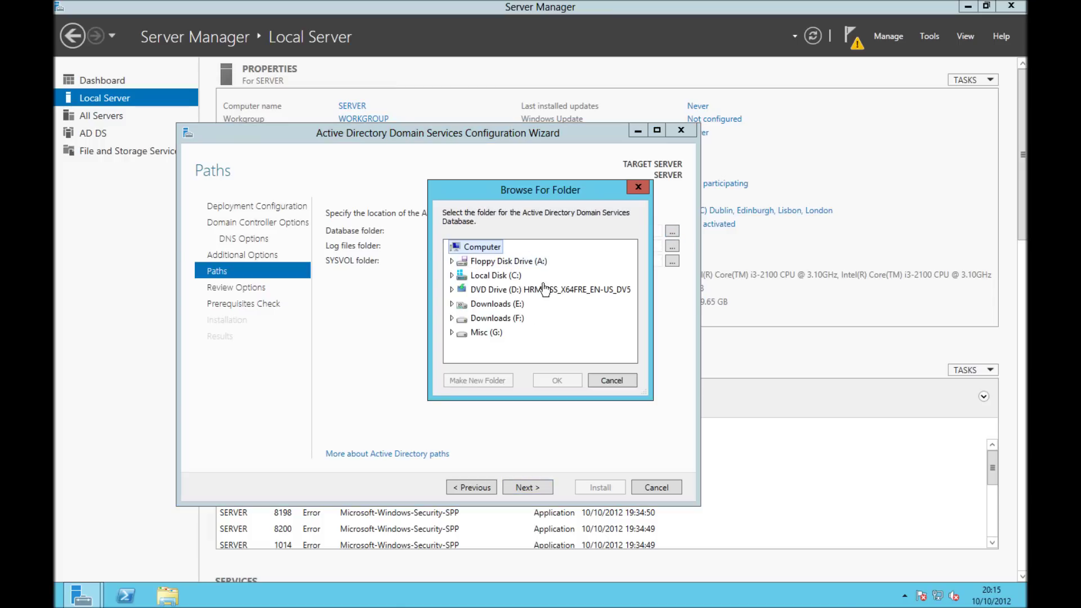
click(613, 381)
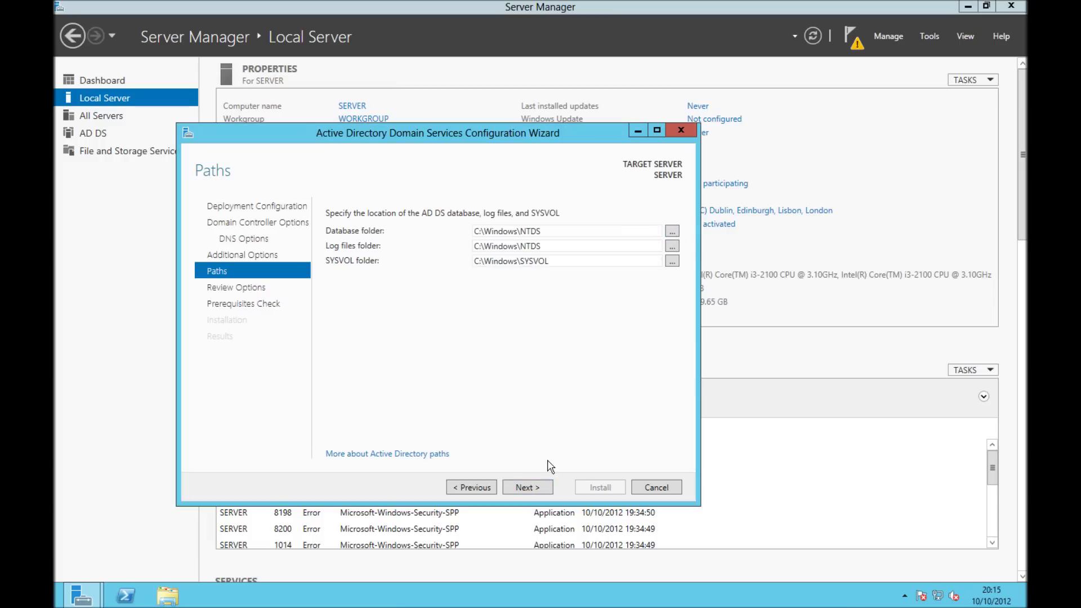
click(543, 489)
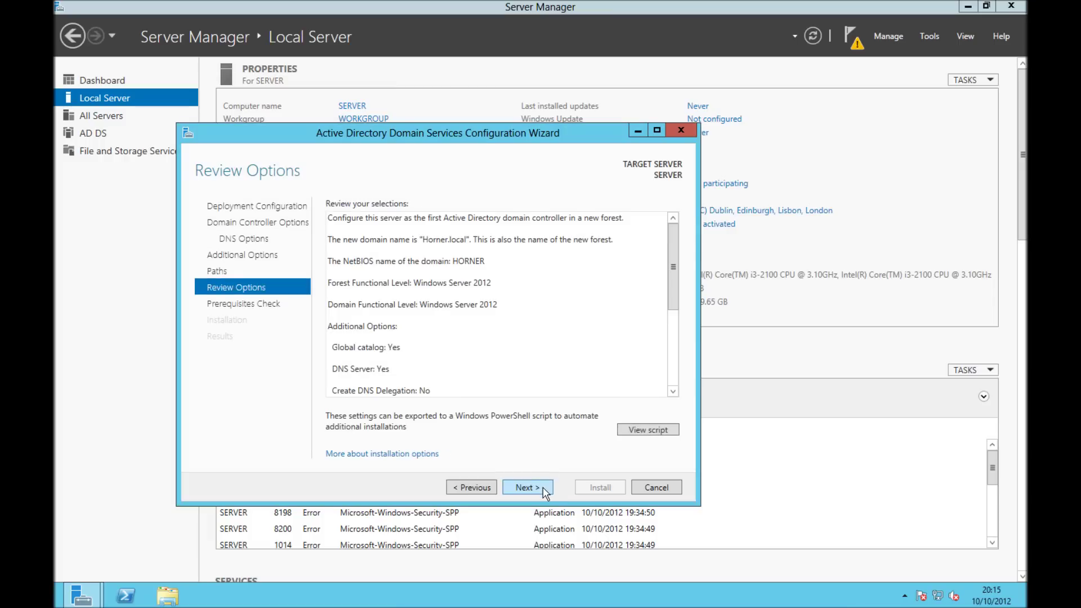
drag(676, 229, 683, 334)
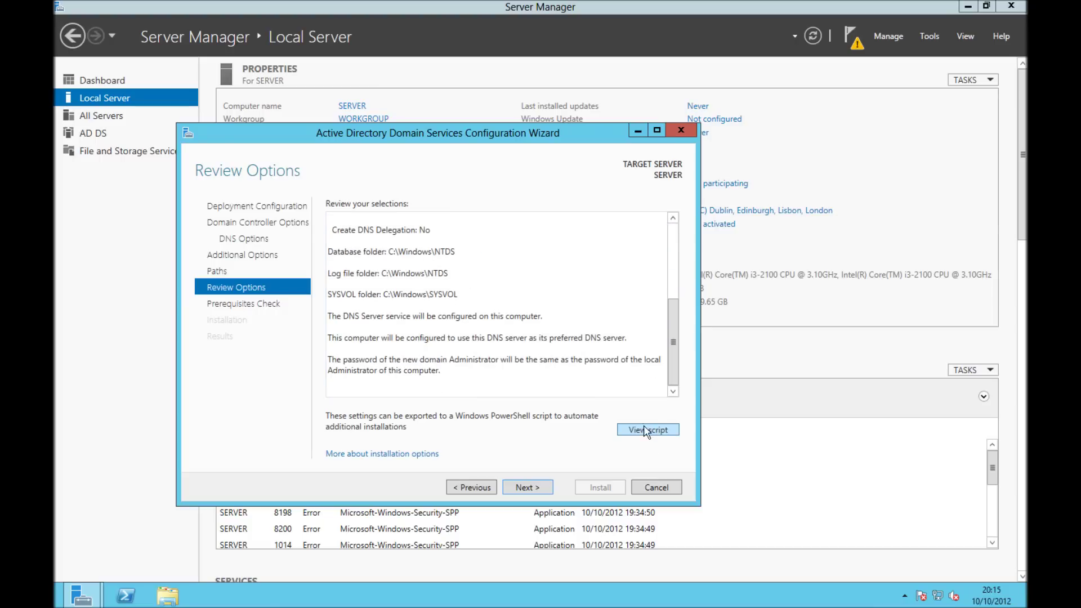
click(542, 489)
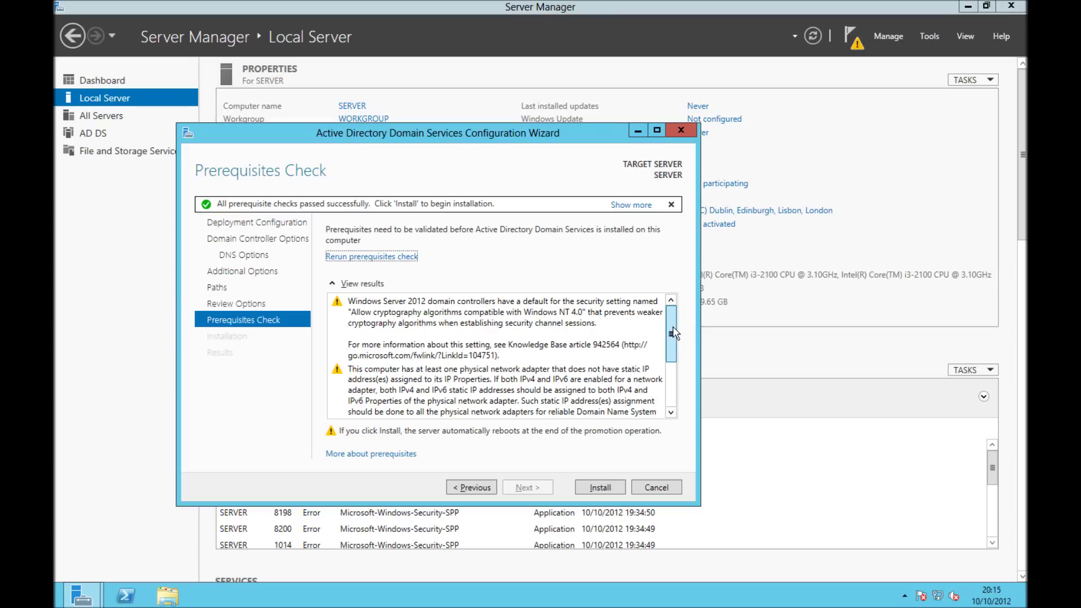
Review the prerequisite results and install the domain controller promotion
drag(674, 333, 678, 382)
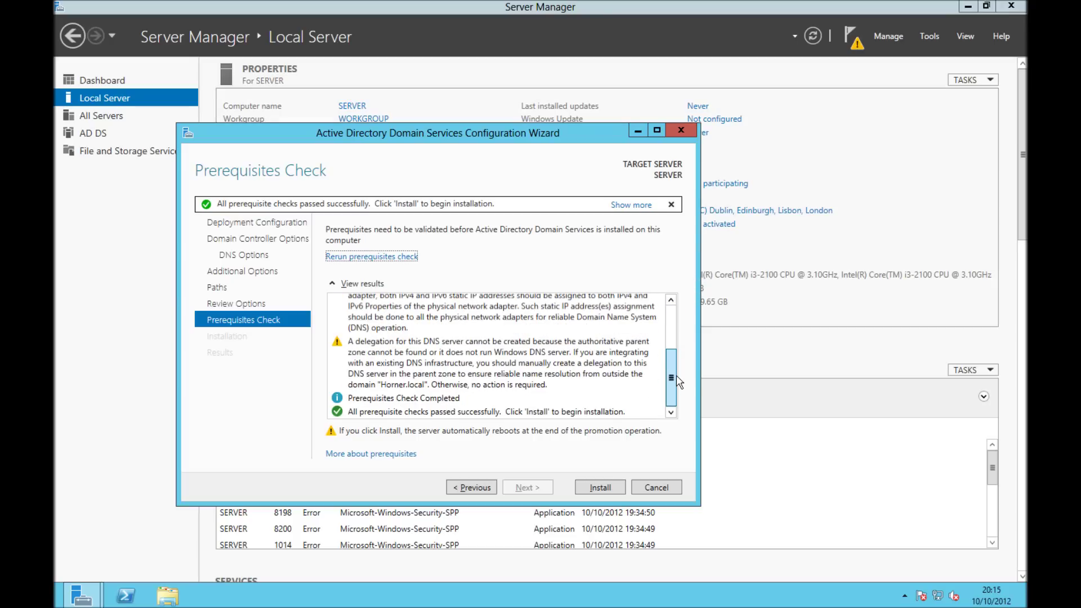
click(612, 488)
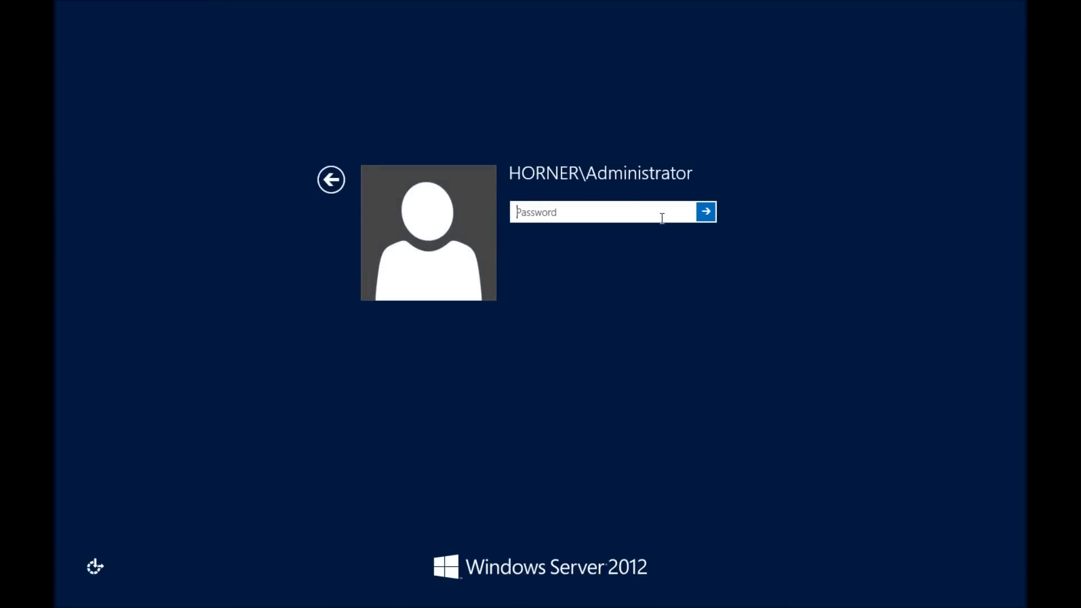
Sign in as the HORNER domain Administrator with the account password
text(P@ssw0rd)
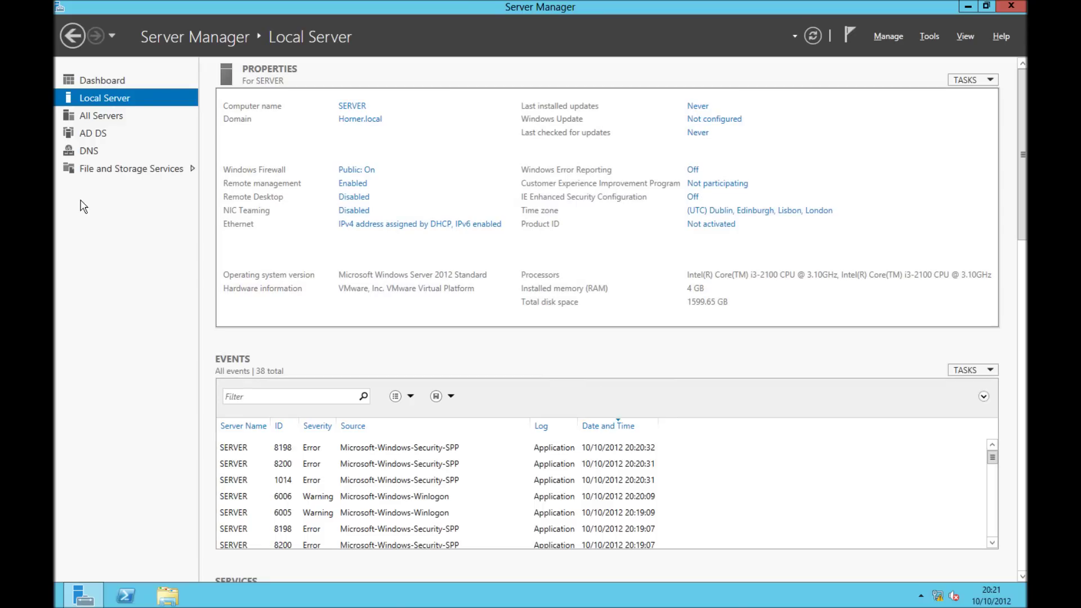
Check the AD DS and DNS role pages and task notifications, then show the Tools list
click(112, 136)
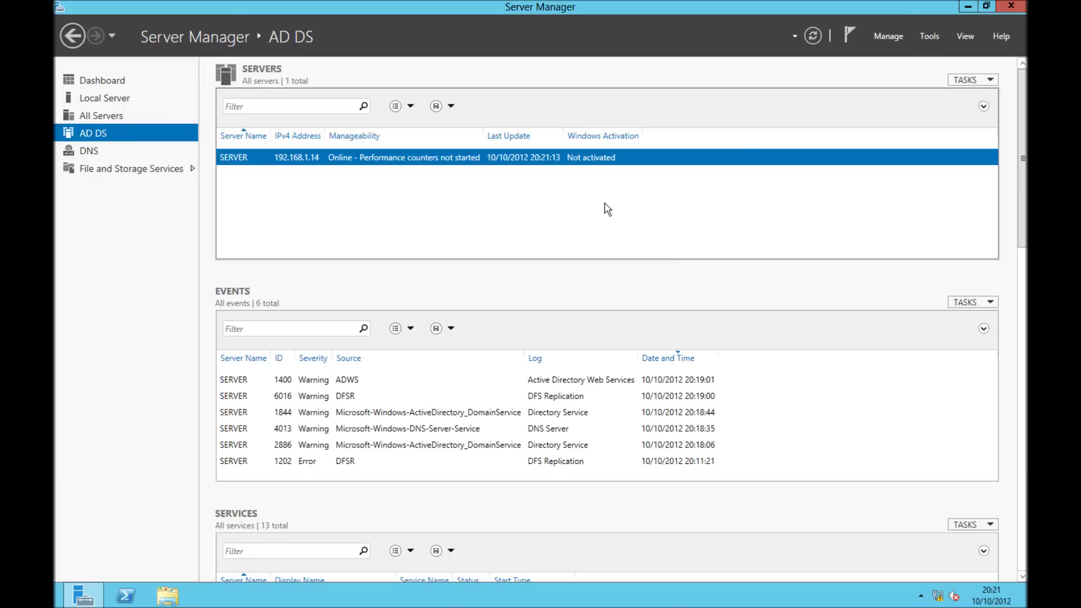
click(848, 37)
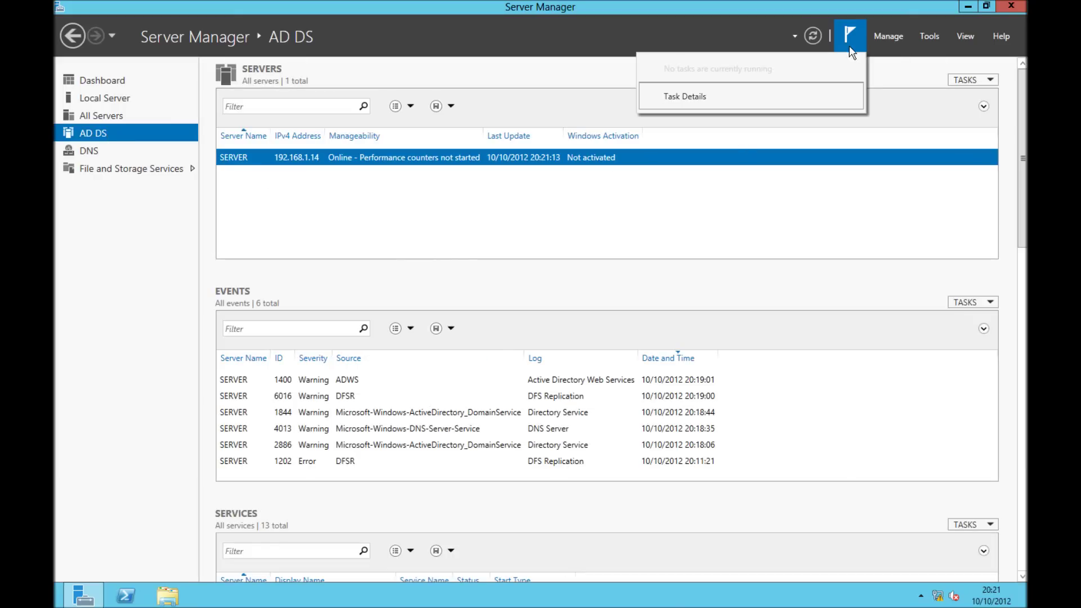
click(845, 36)
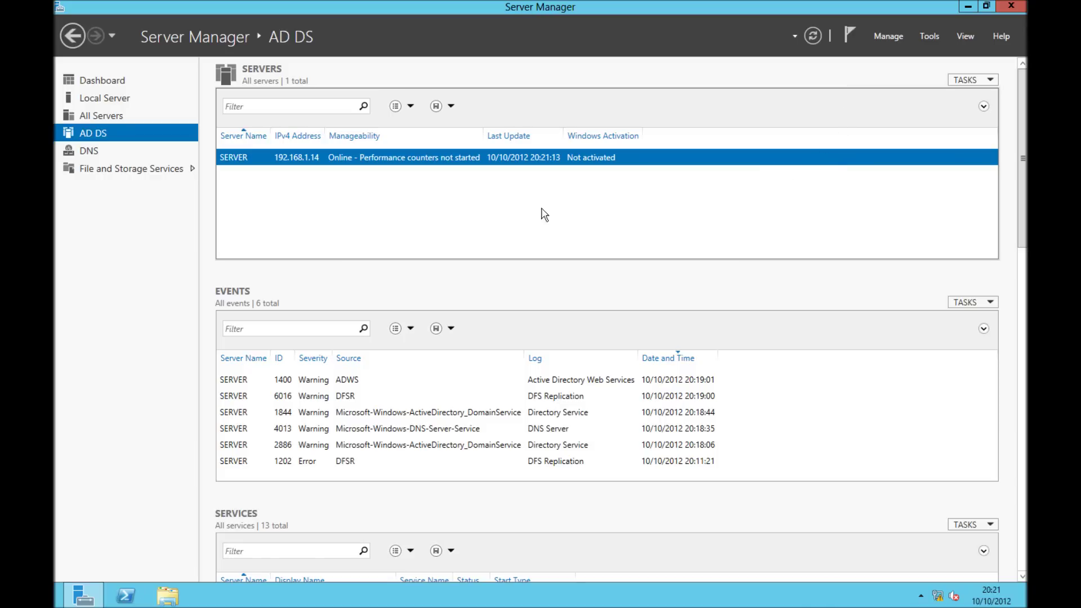
click(87, 151)
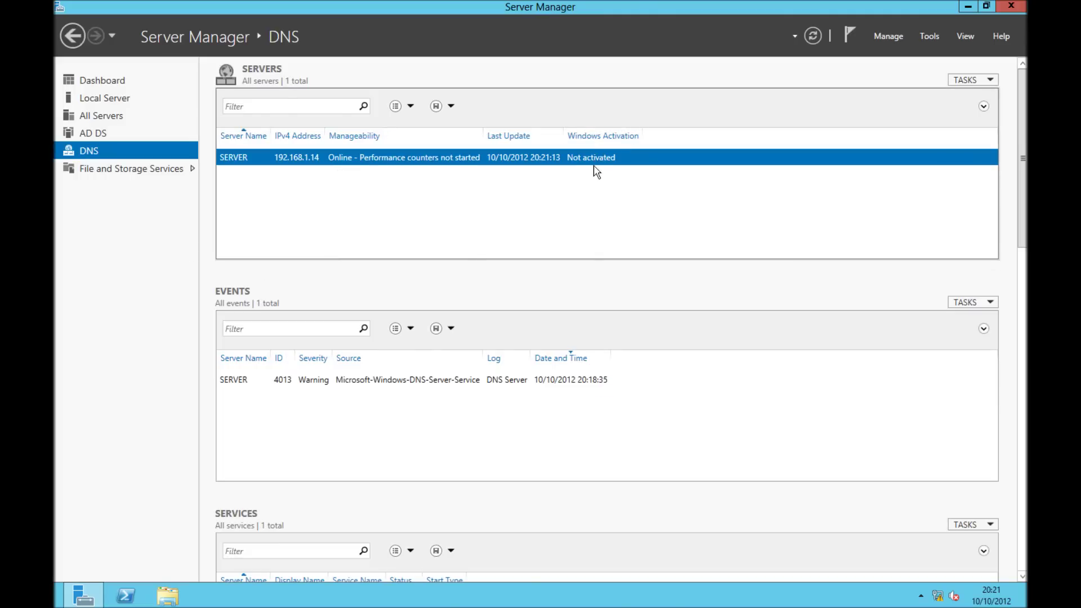
click(100, 135)
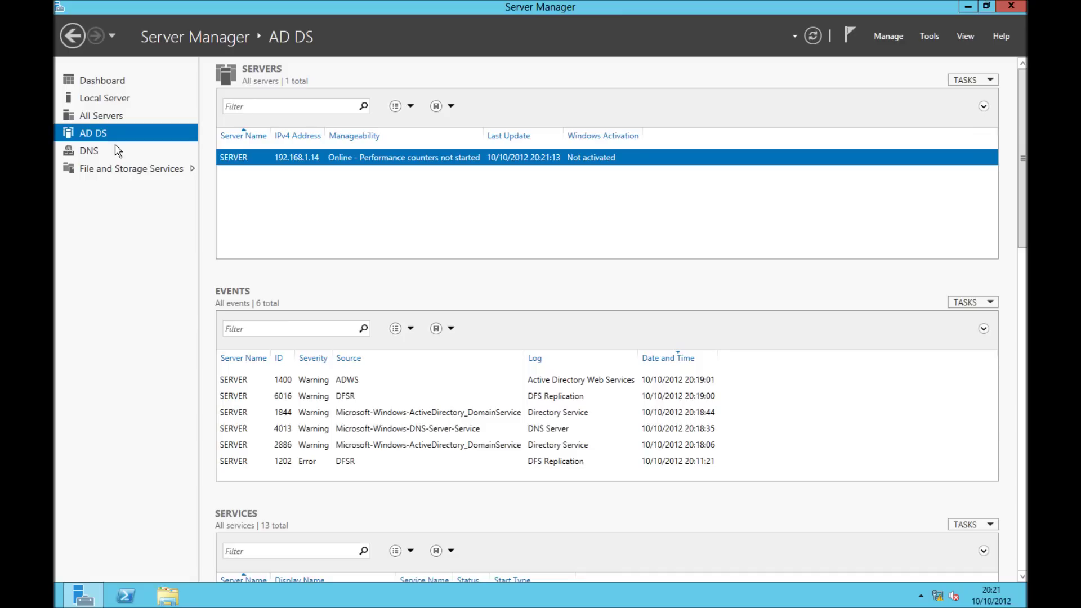
click(895, 35)
click(921, 38)
click(921, 39)
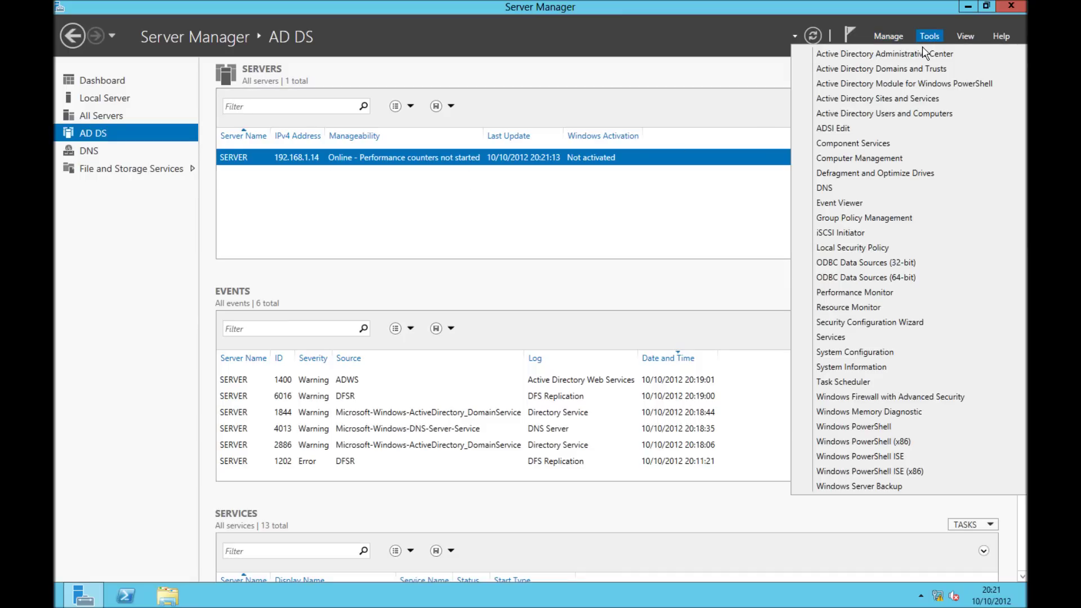
click(921, 53)
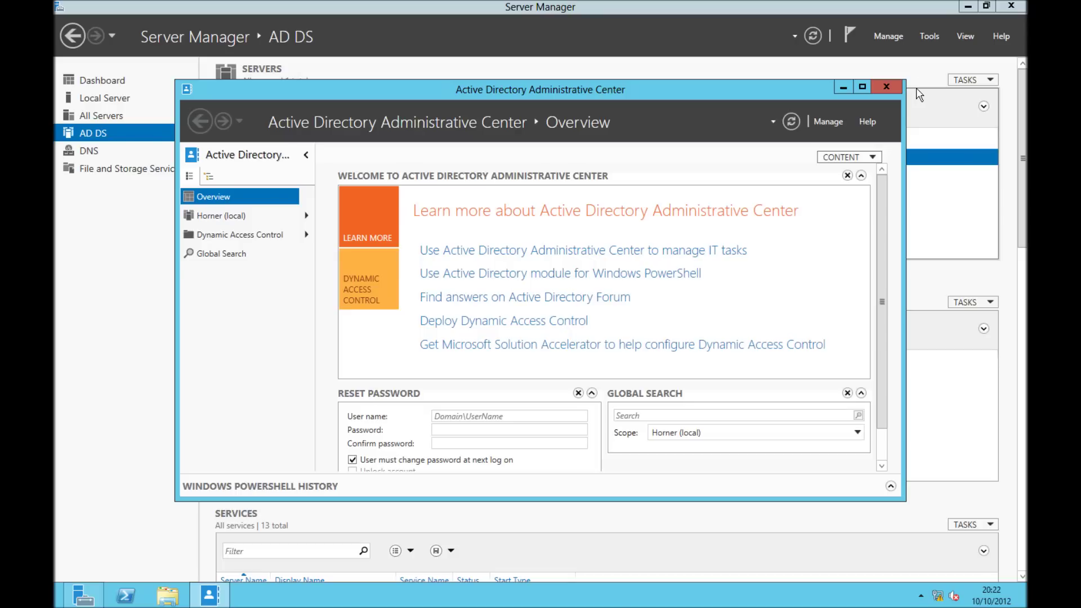
double_click(671, 93)
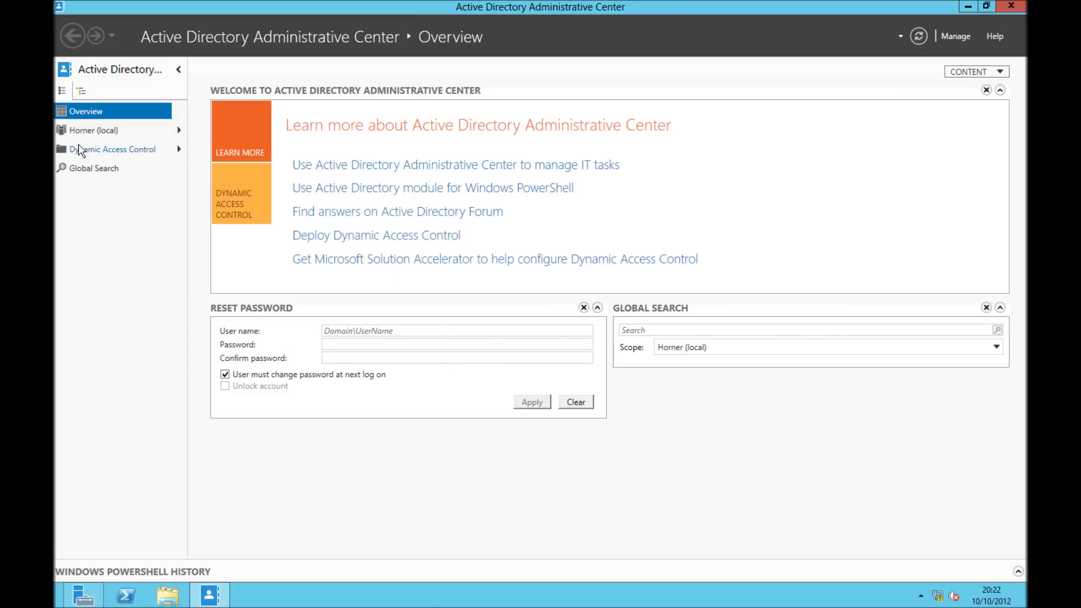
click(178, 130)
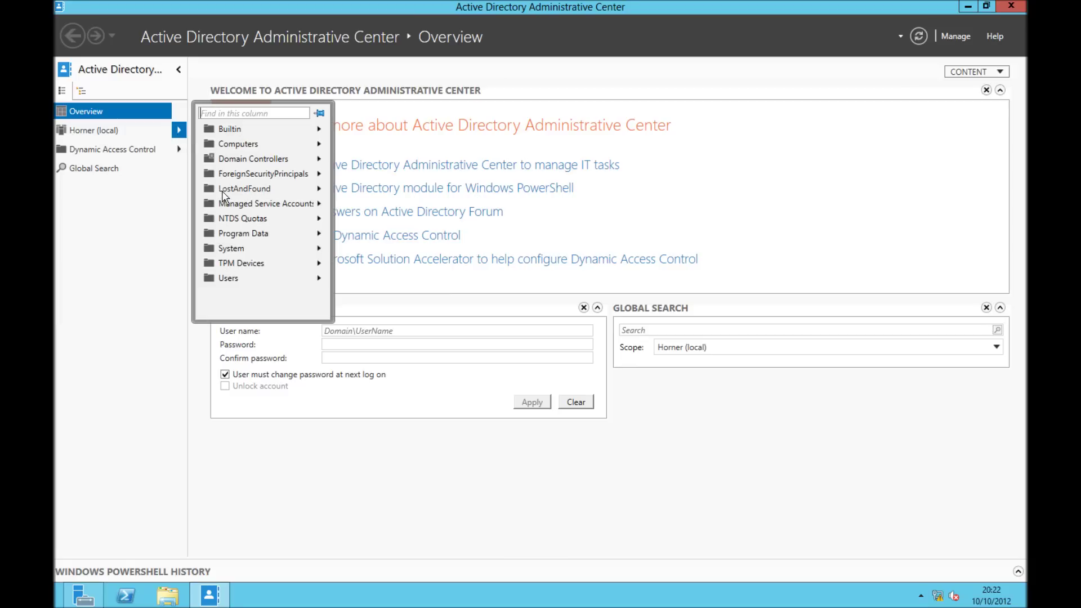
click(180, 150)
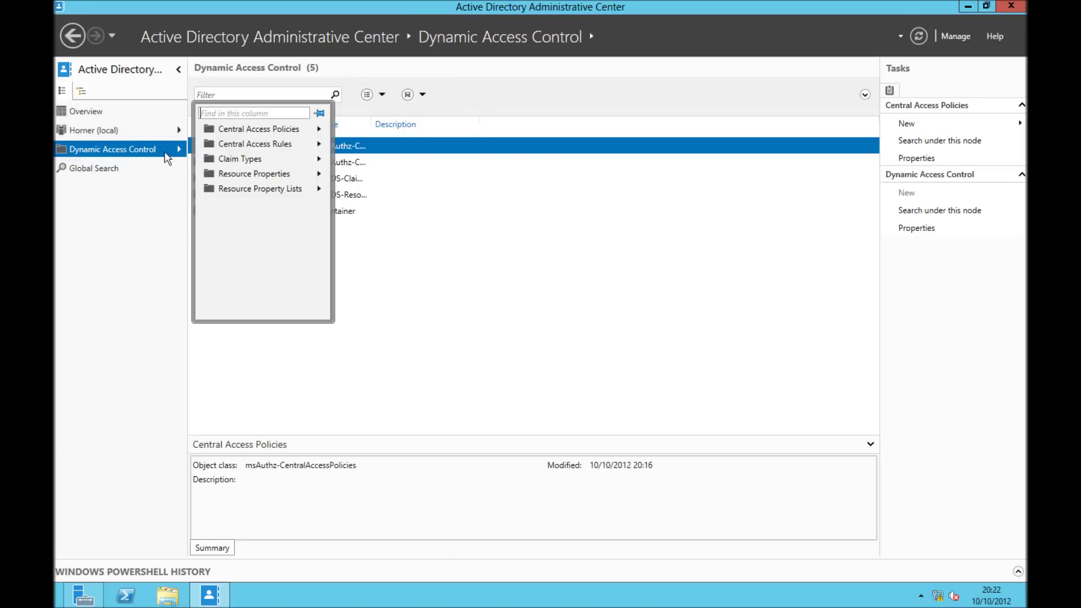
click(107, 112)
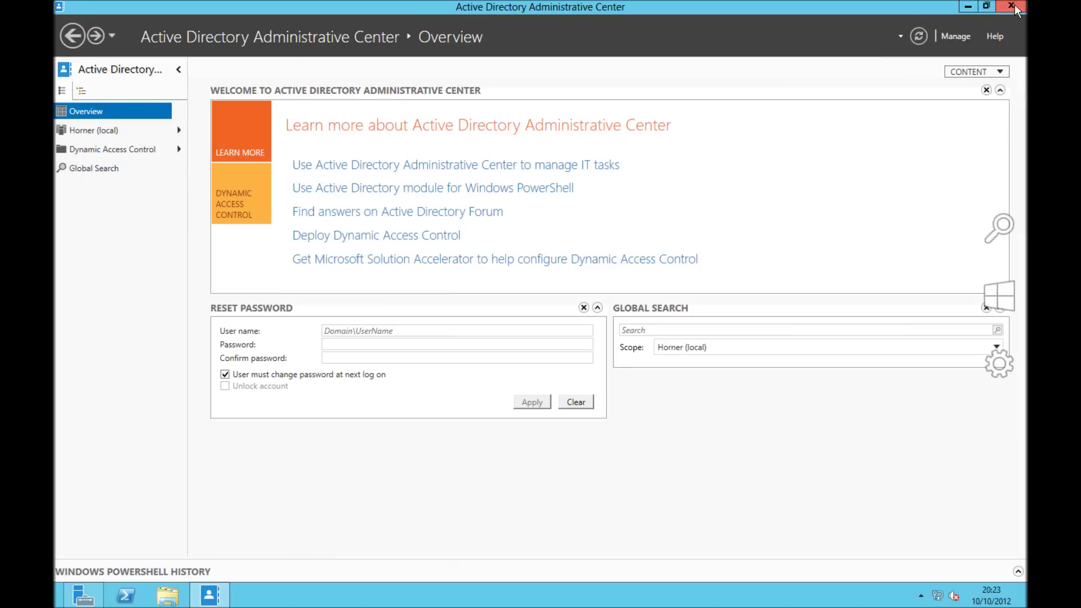
click(1012, 6)
Start Add Roles and Features with role-based installation on this server
click(933, 40)
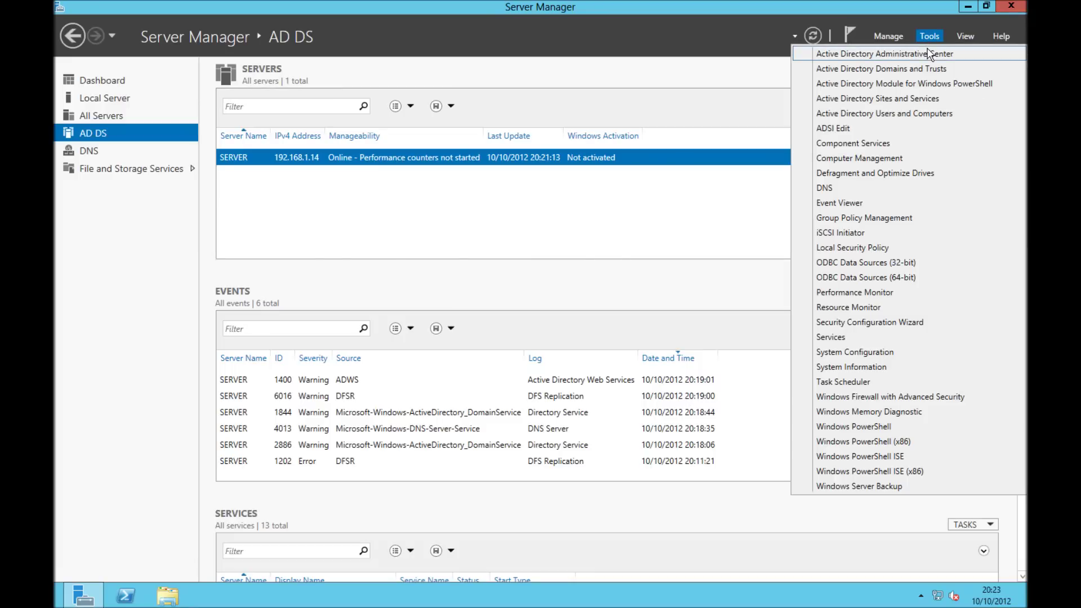
click(899, 36)
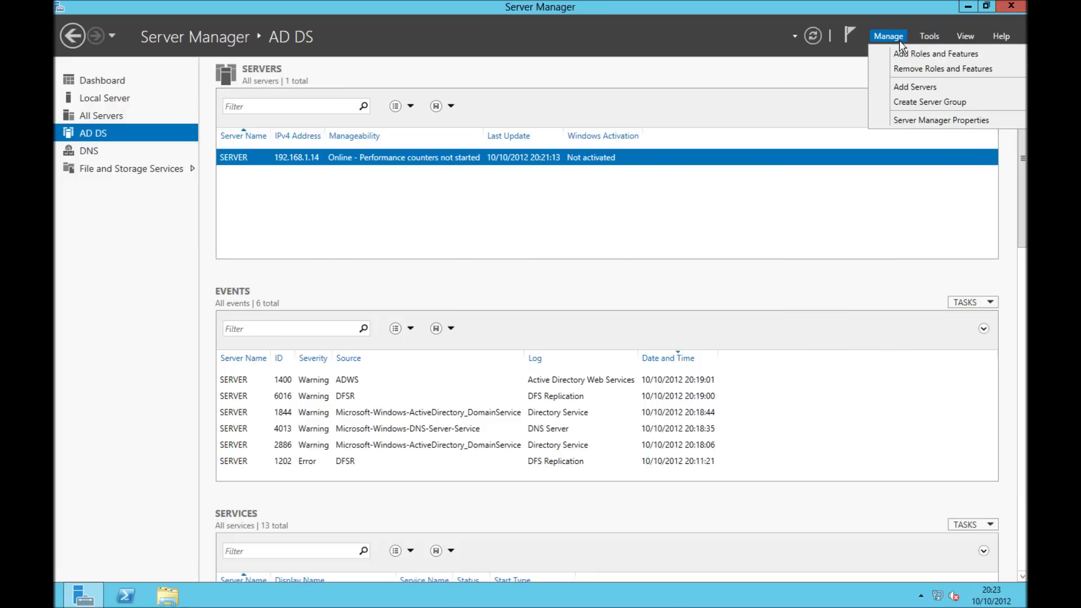
click(903, 52)
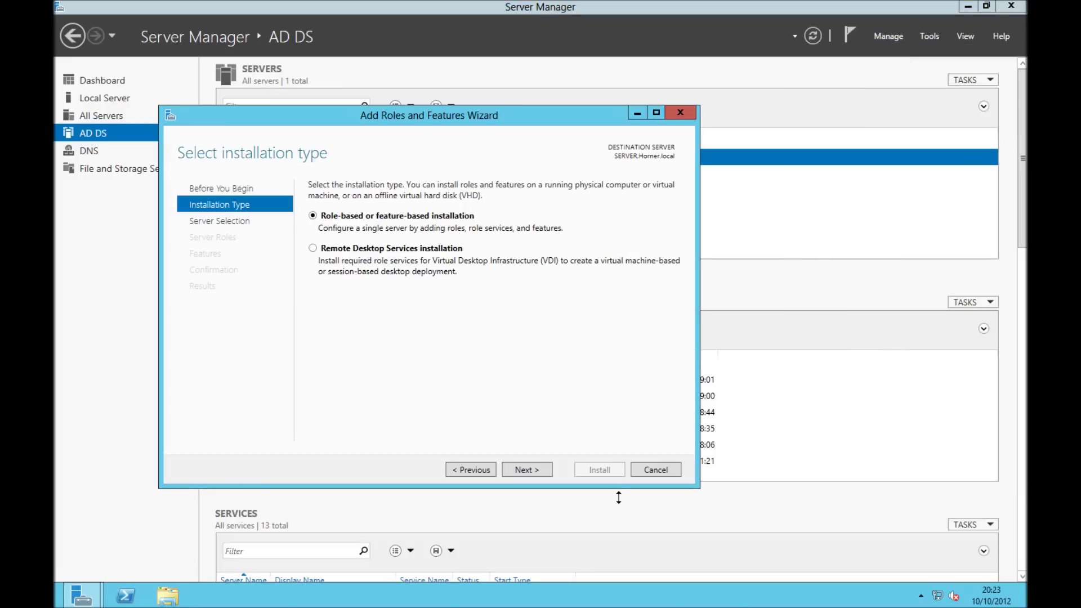
click(553, 473)
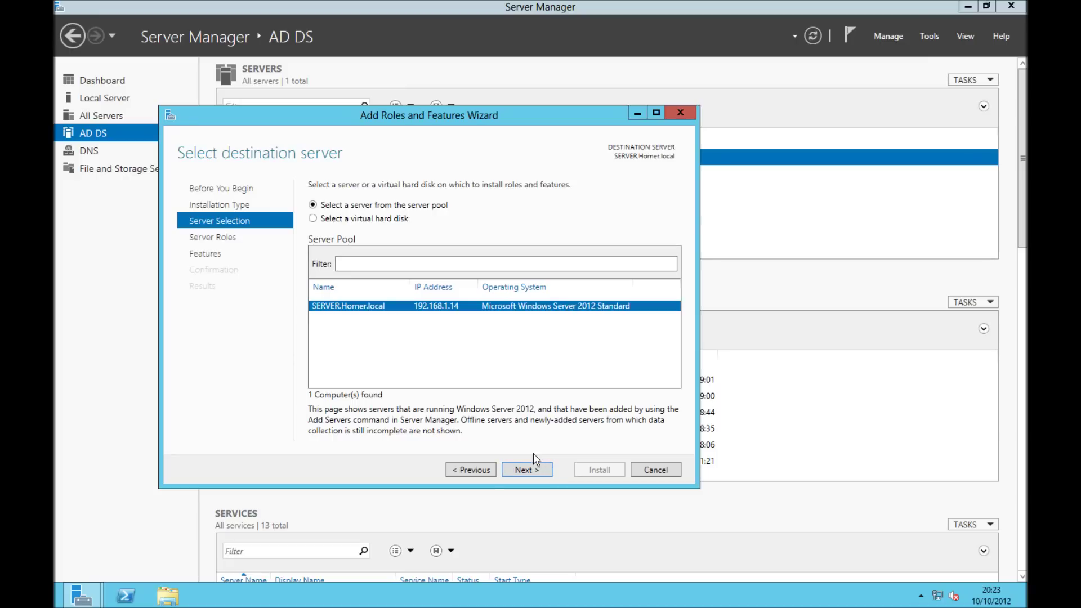
click(545, 469)
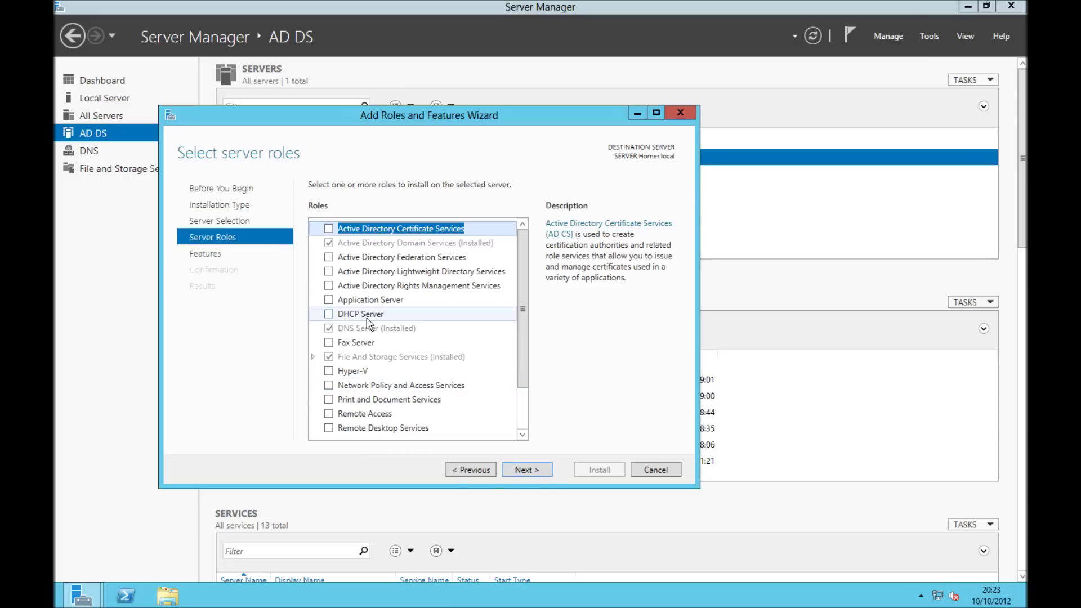
Install the DHCP Server role with DHCP Server Tools despite the static IP warning
click(350, 315)
click(329, 314)
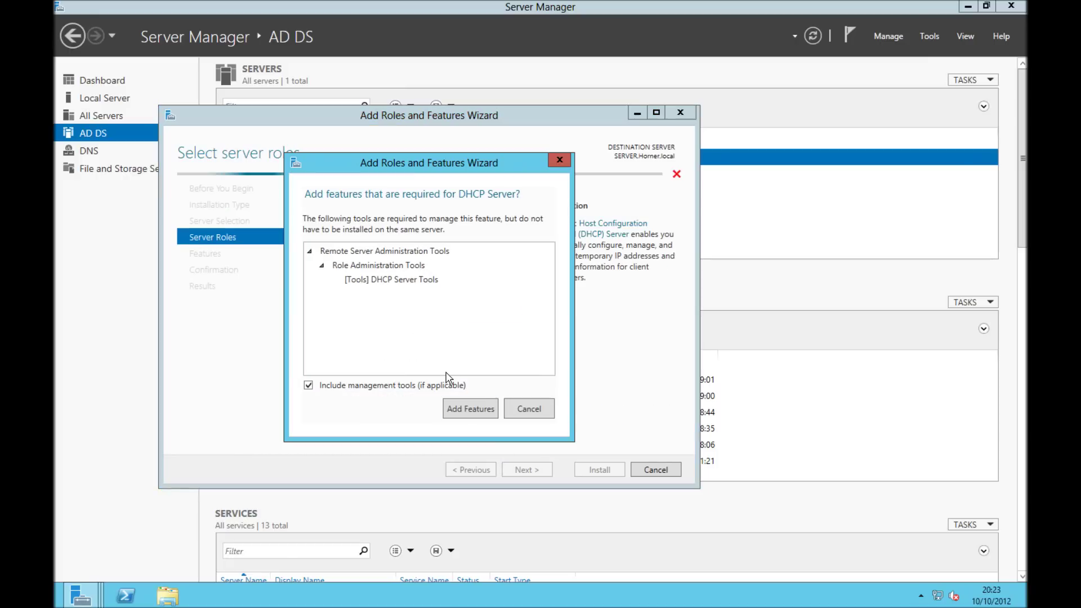
click(468, 407)
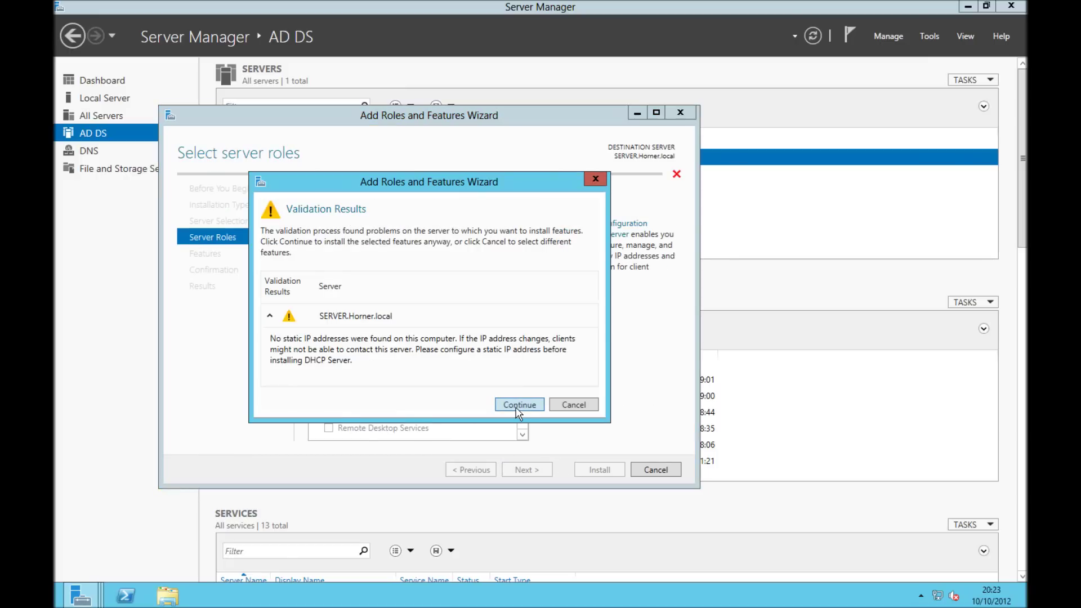
click(519, 405)
click(539, 472)
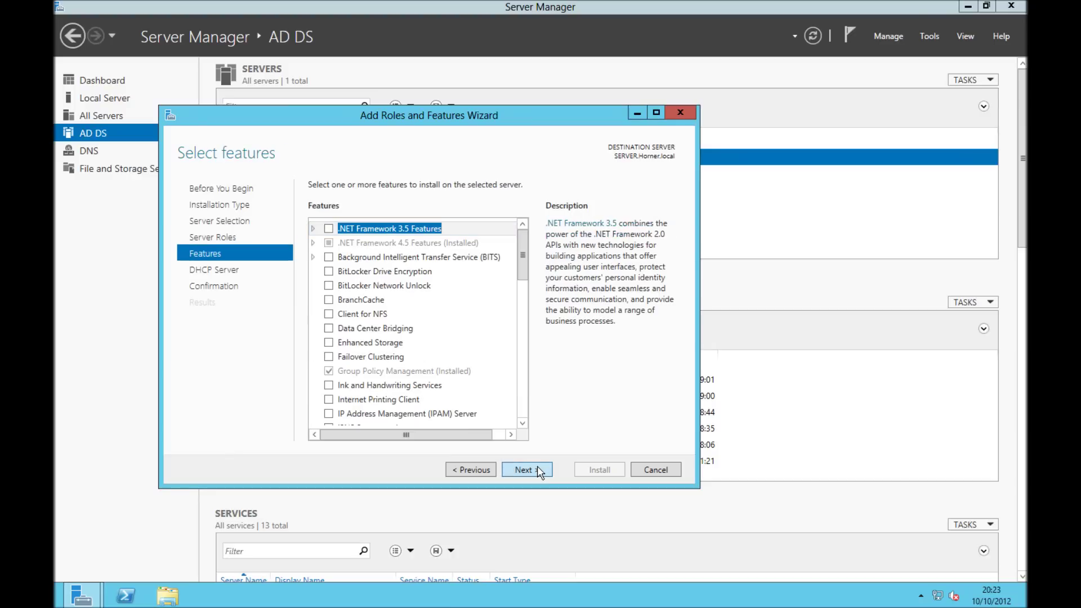
click(540, 472)
click(539, 472)
click(595, 470)
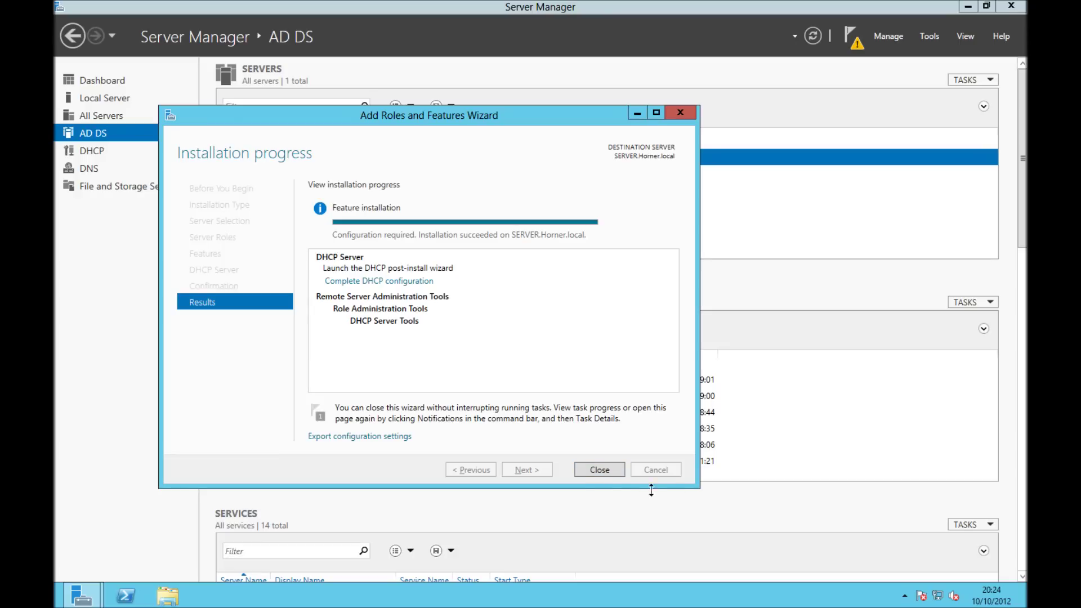
Complete DHCP configuration: create DHCP security groups and authorize the server with current credentials
click(597, 470)
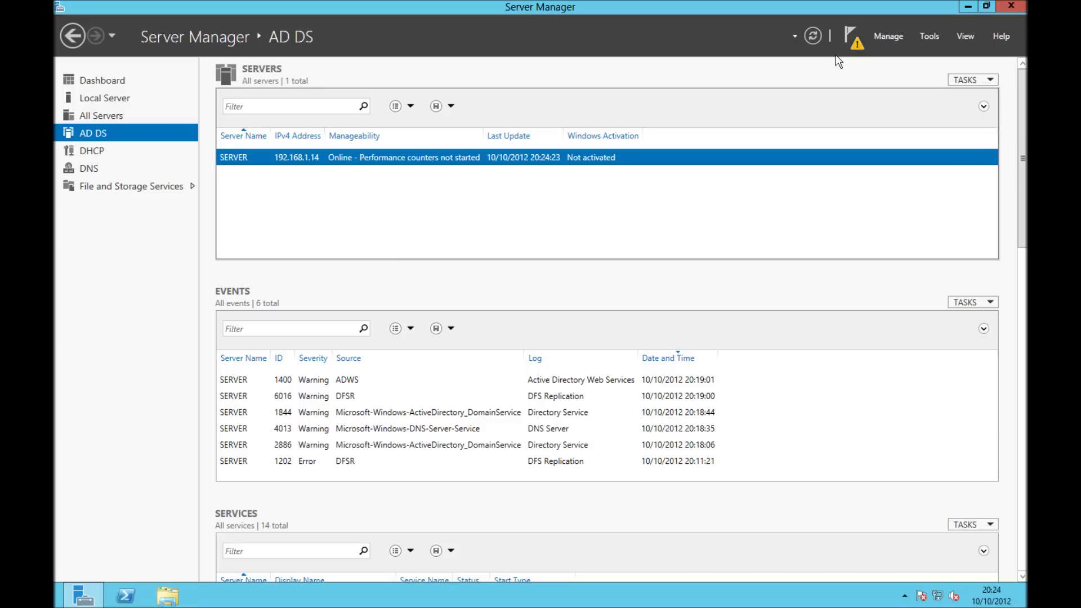
click(864, 38)
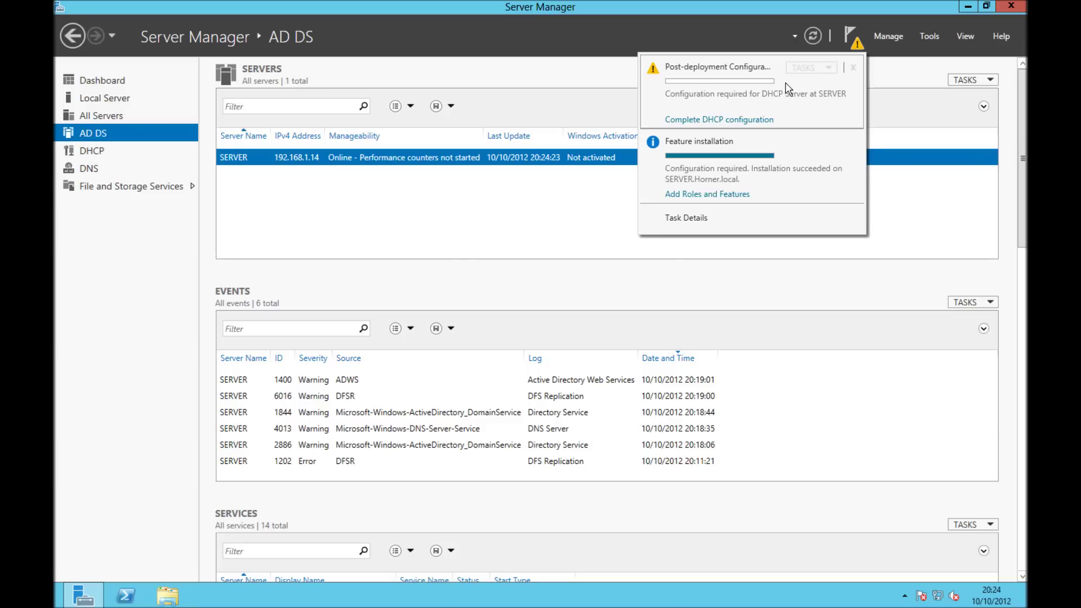
click(714, 120)
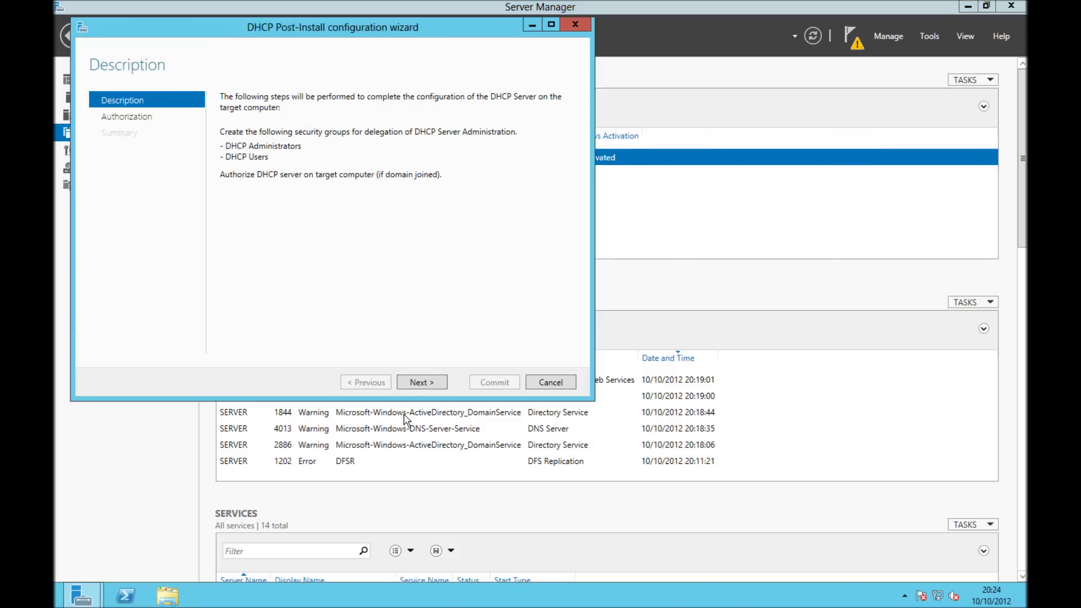
click(414, 386)
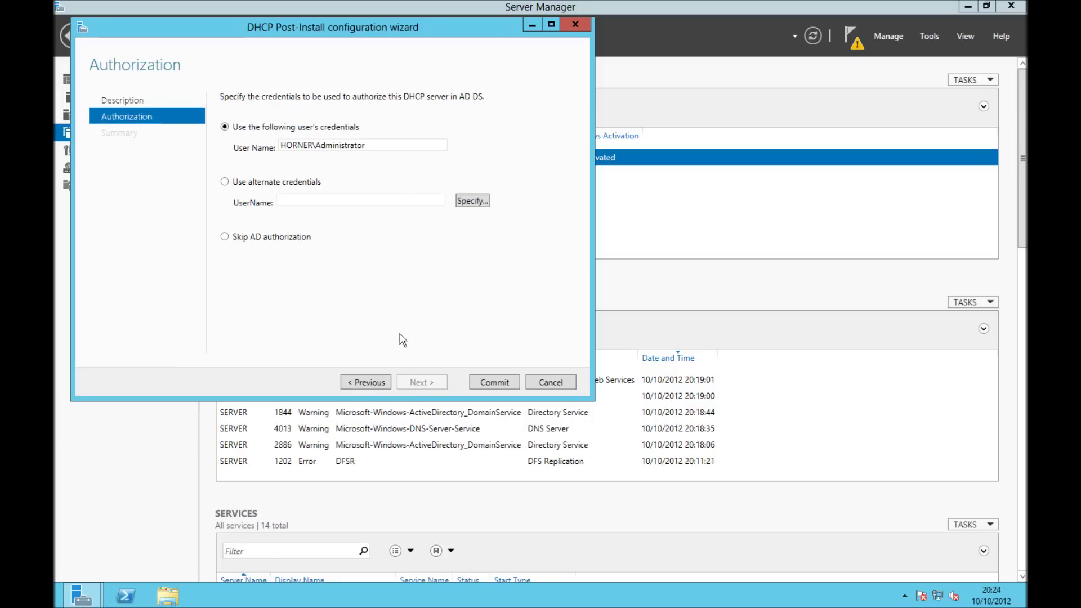
click(485, 380)
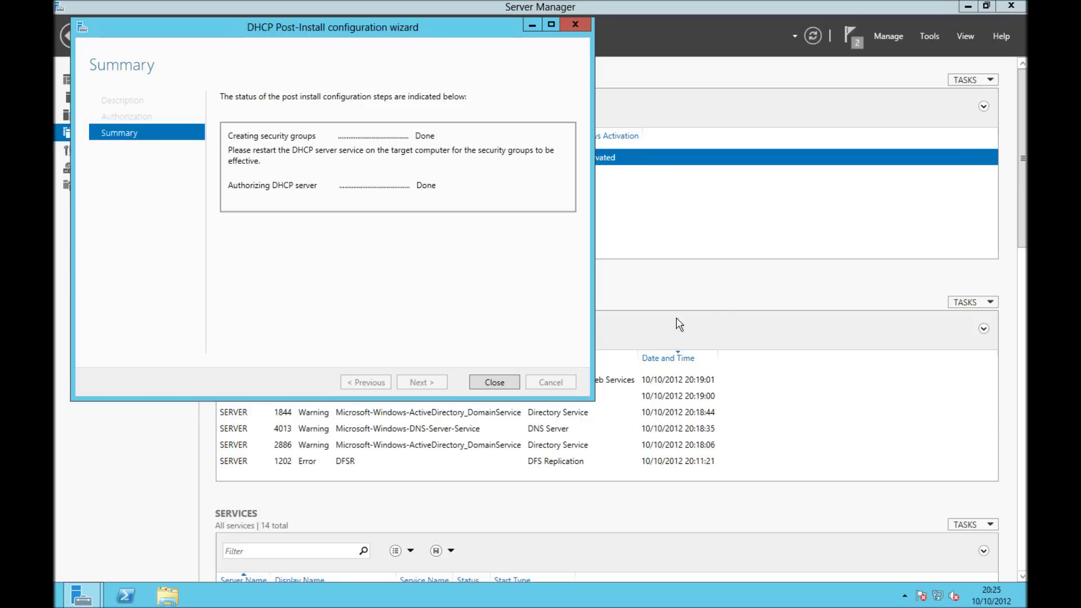
key(super+r)
Launch the Services console via services.msc and place it beside the DHCP wizard
text(s)
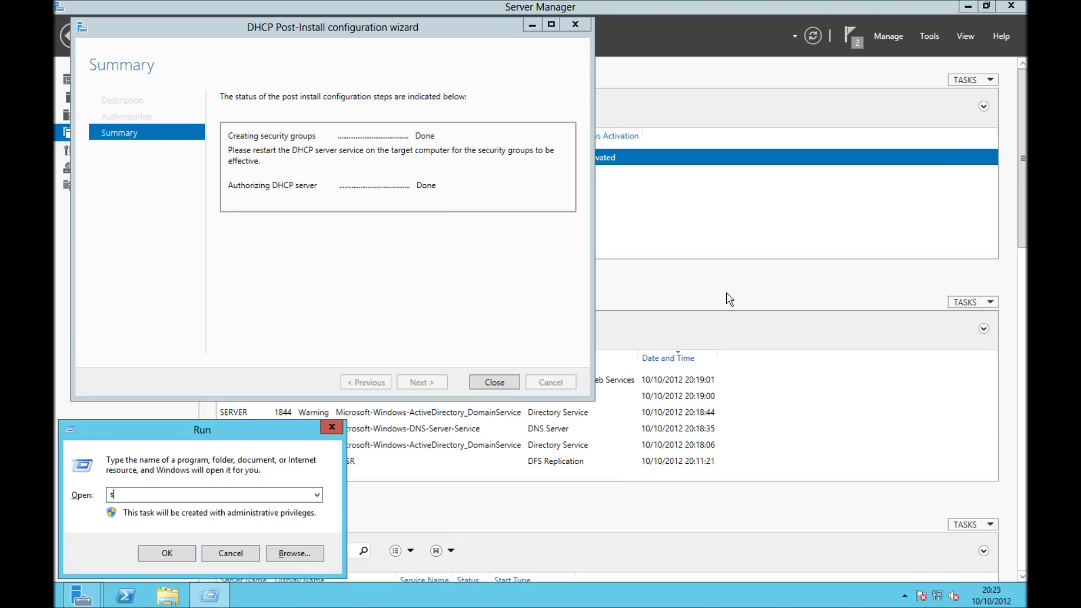
text(ervices.msc)
key(Return)
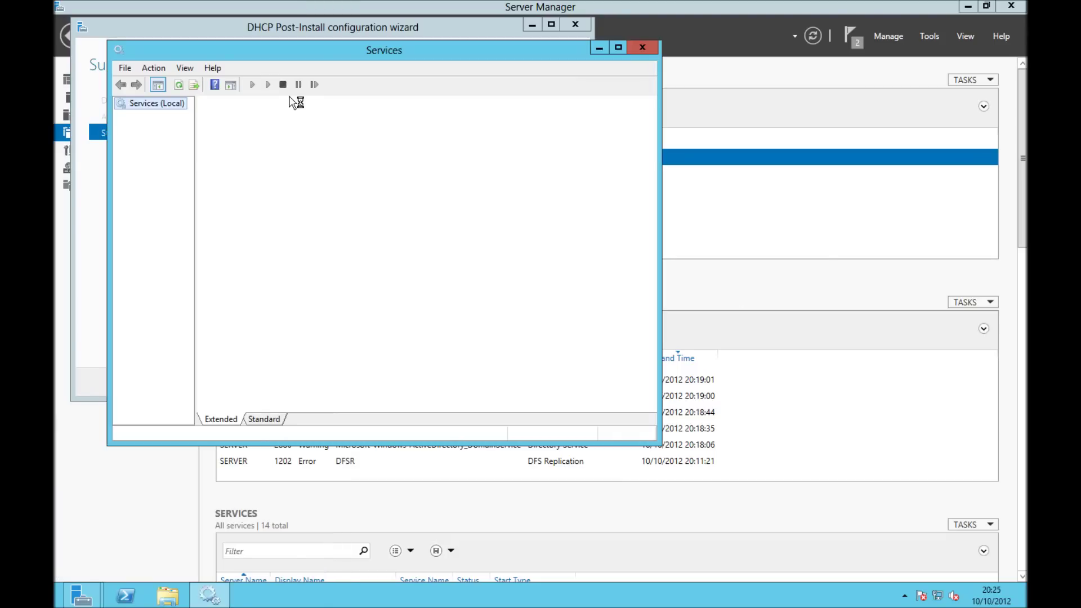
drag(309, 52, 609, 162)
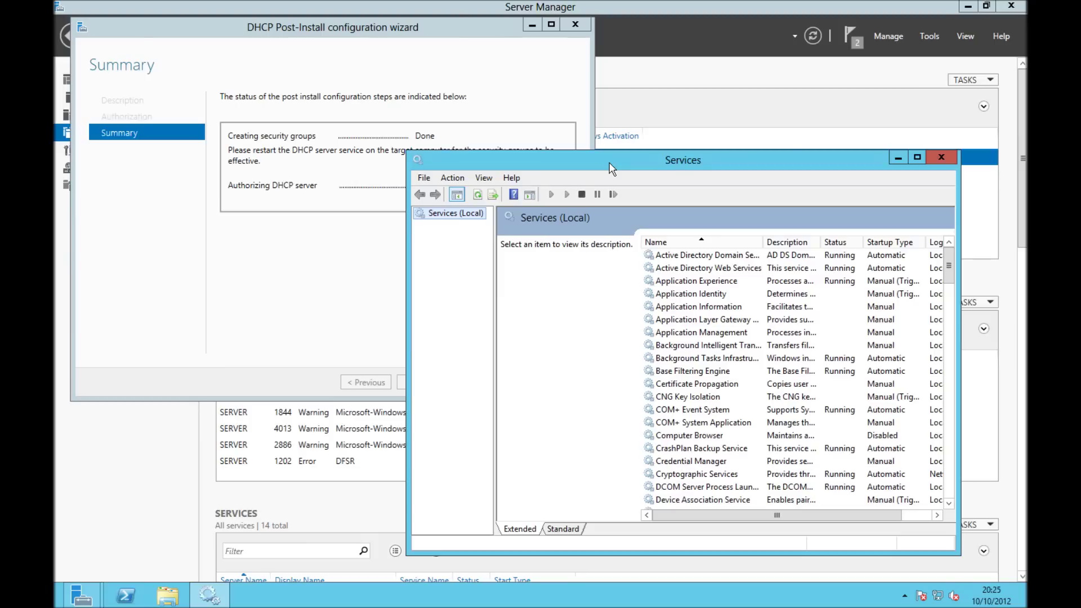
Restart the DHCP Server service from the services list, then return to the DHCP configuration summary
click(680, 308)
text(ser)
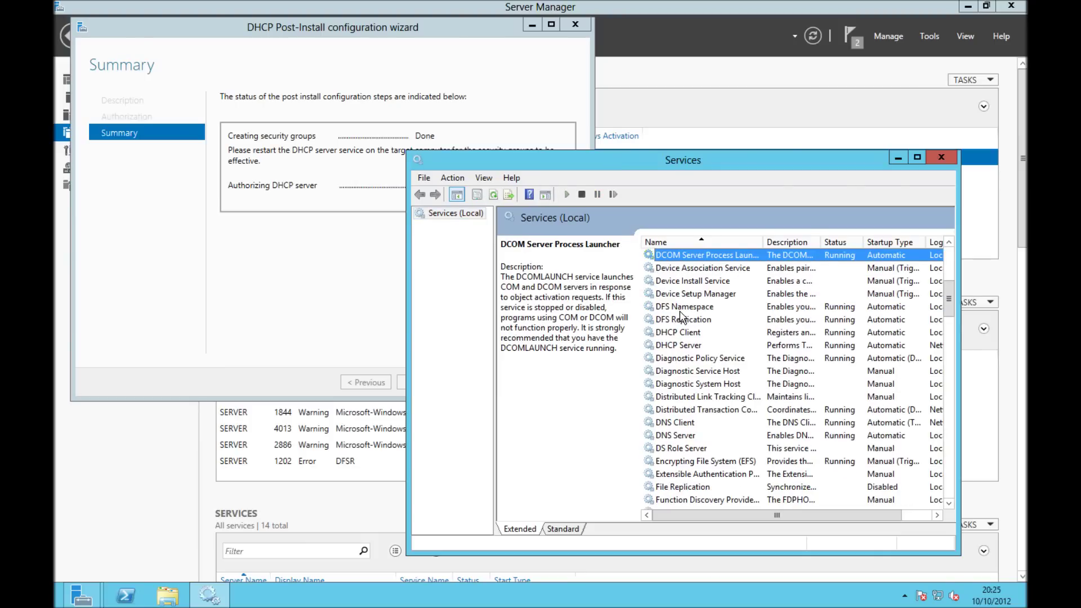
key(Down)
key(Down)
key(Down)
key(Down)
key(Down)
key(Down)
key(Down)
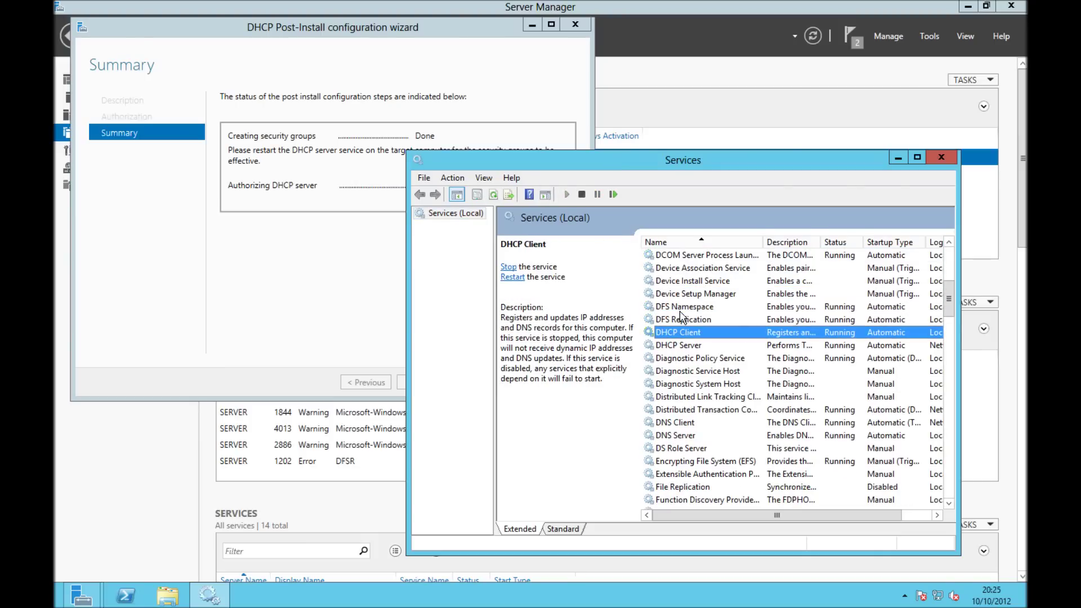
key(shift+F10)
key(Down)
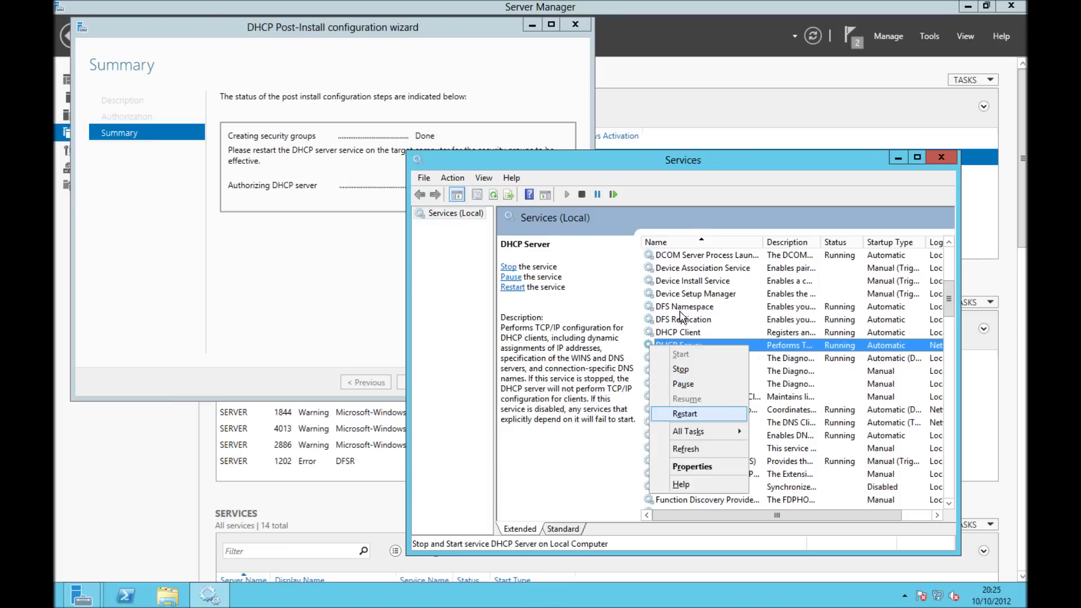
key(Return)
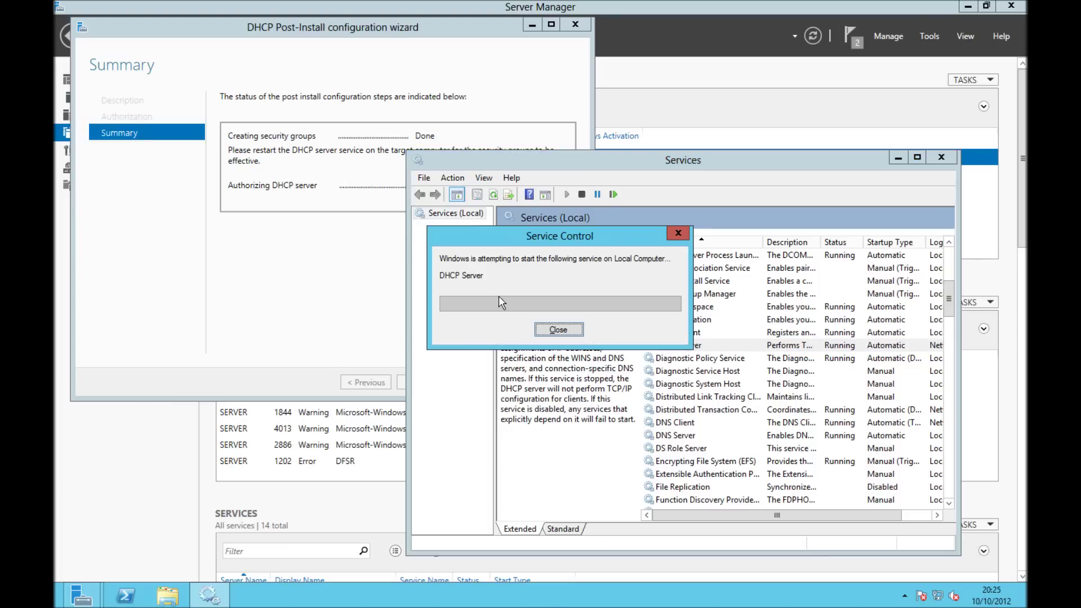
click(370, 238)
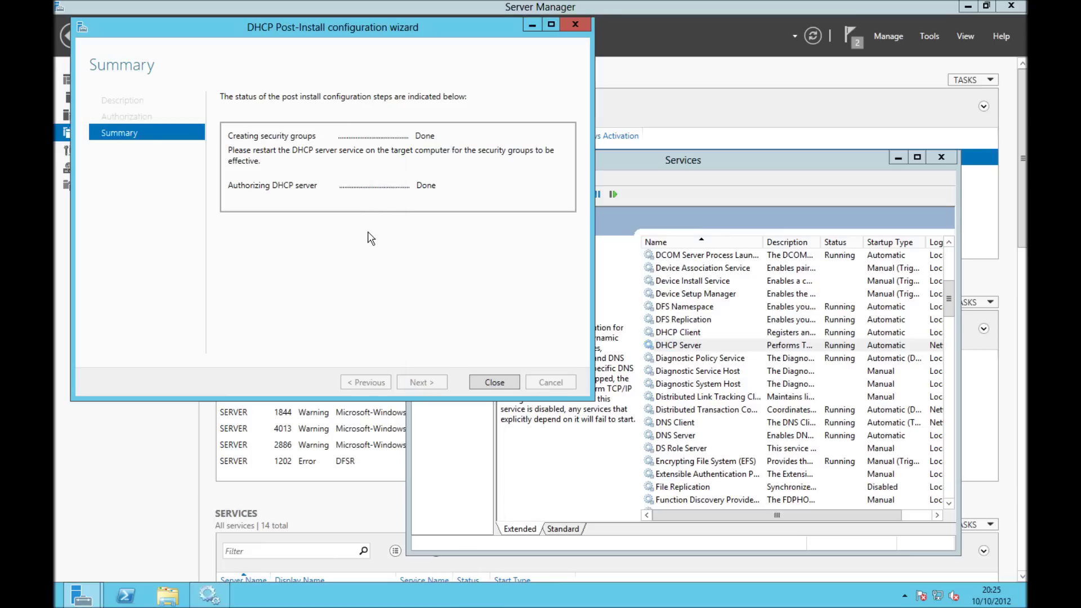